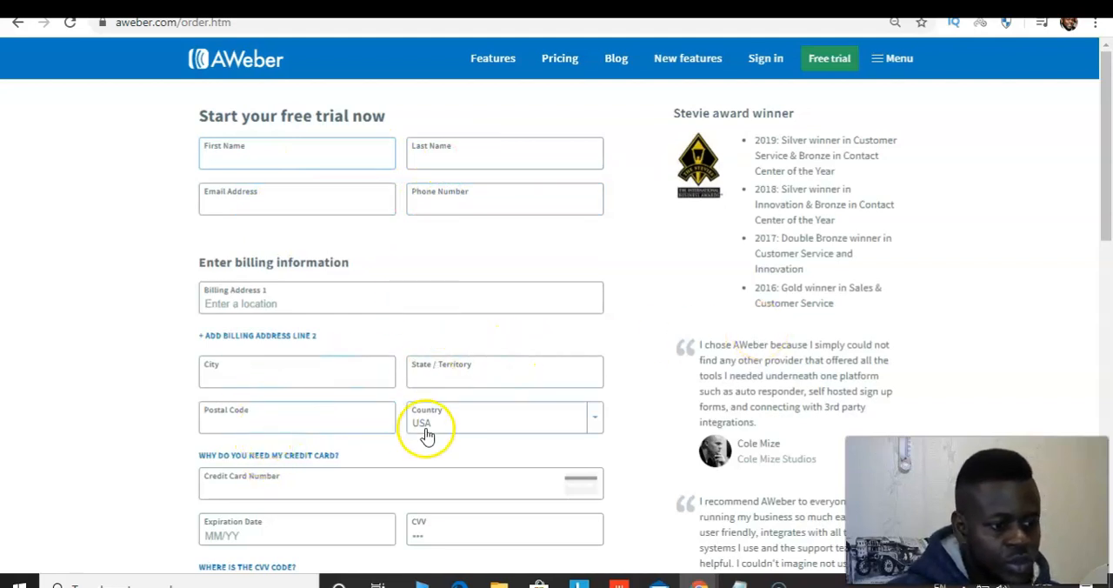
# Review the free trial order form, including the billing fields, prepaid plan options and service agreement
pyautogui.scroll(-2, 1106, 198)
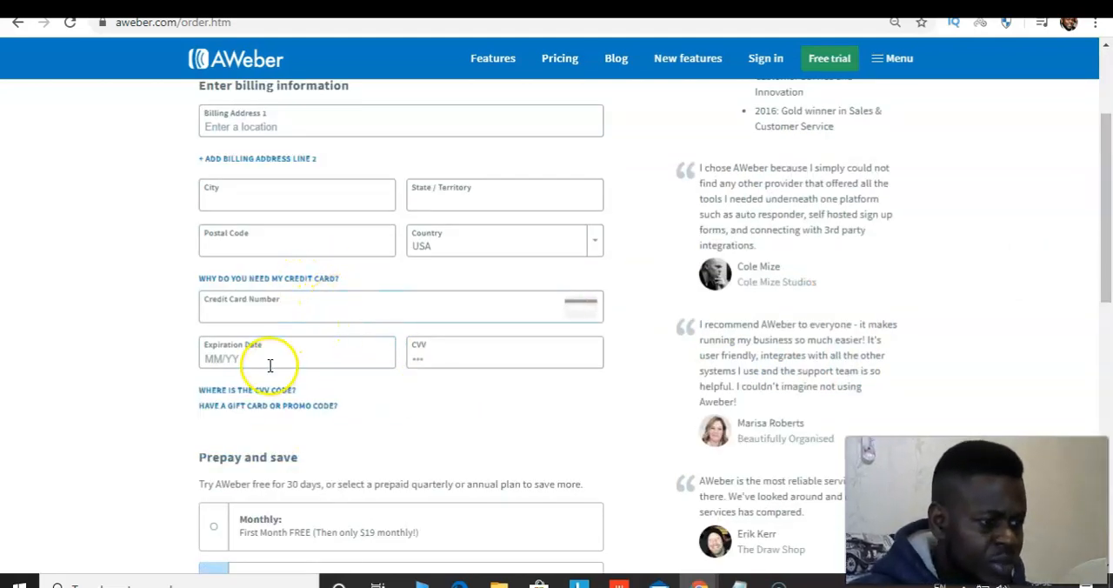
pyautogui.moveTo(1103, 276); pyautogui.dragTo(1105, 361)
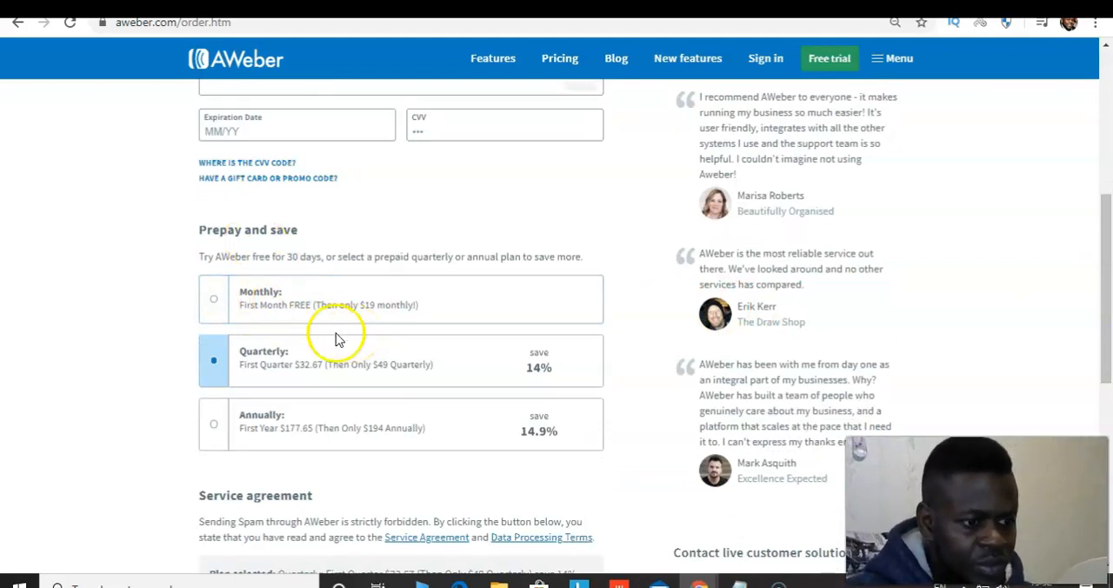
pyautogui.moveTo(1108, 338); pyautogui.dragTo(1108, 392)
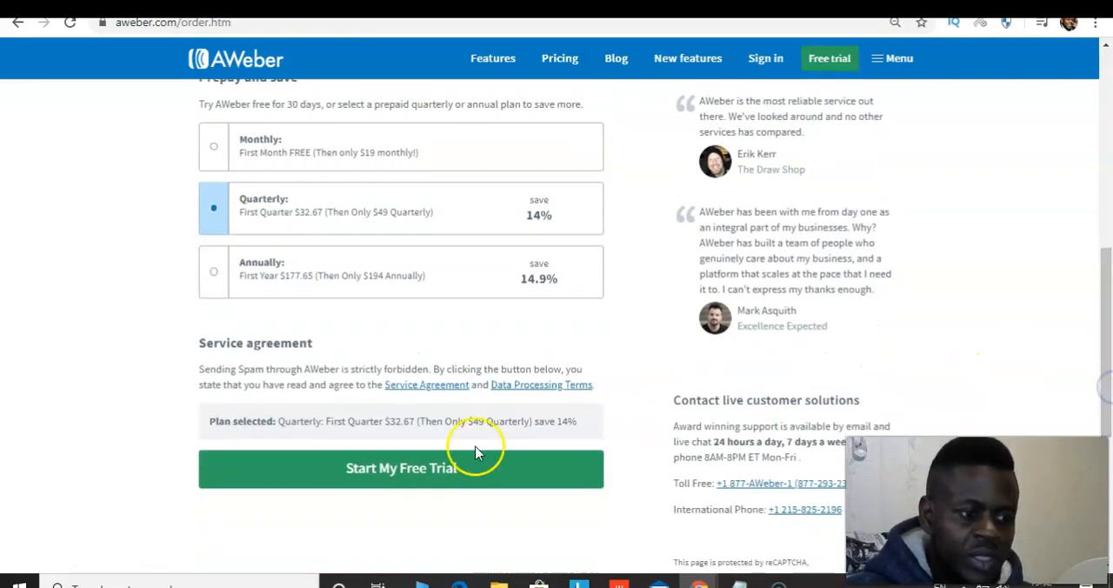
pyautogui.moveTo(1103, 341); pyautogui.dragTo(1044, 90)
# Sign in to the existing AWeber account with the prefilled login details
pyautogui.click(763, 64)
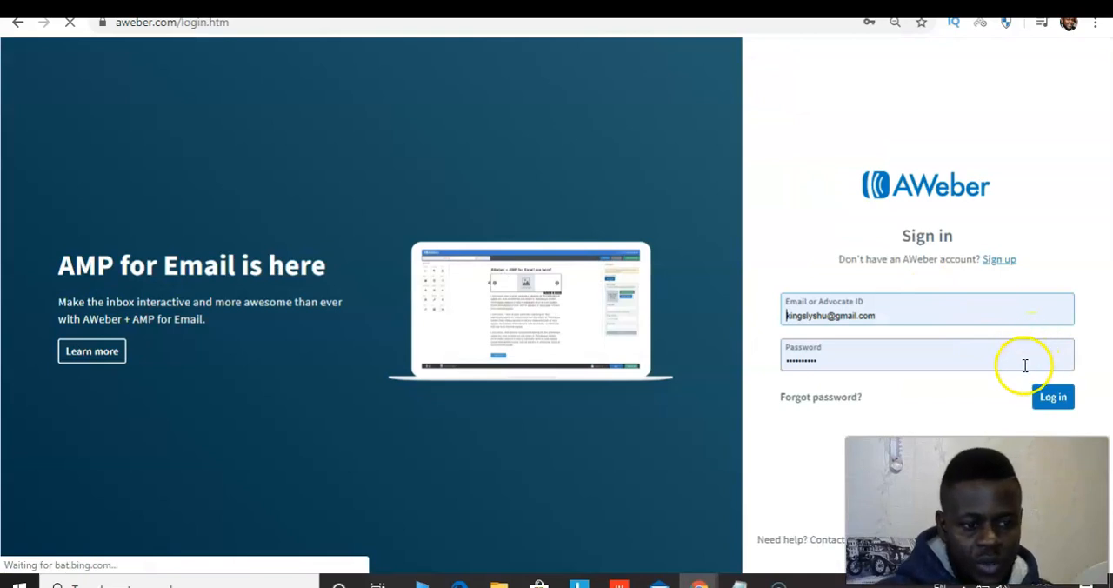
pyautogui.click(1048, 397)
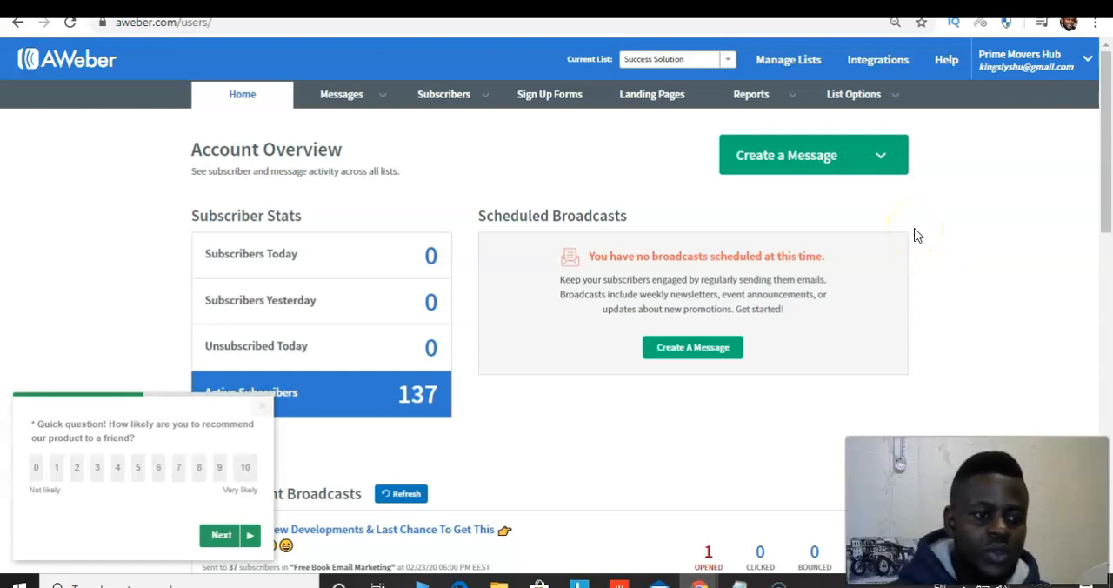
# Start creating a new list and accept the prefilled company, mailing address and sender details
pyautogui.click(772, 67)
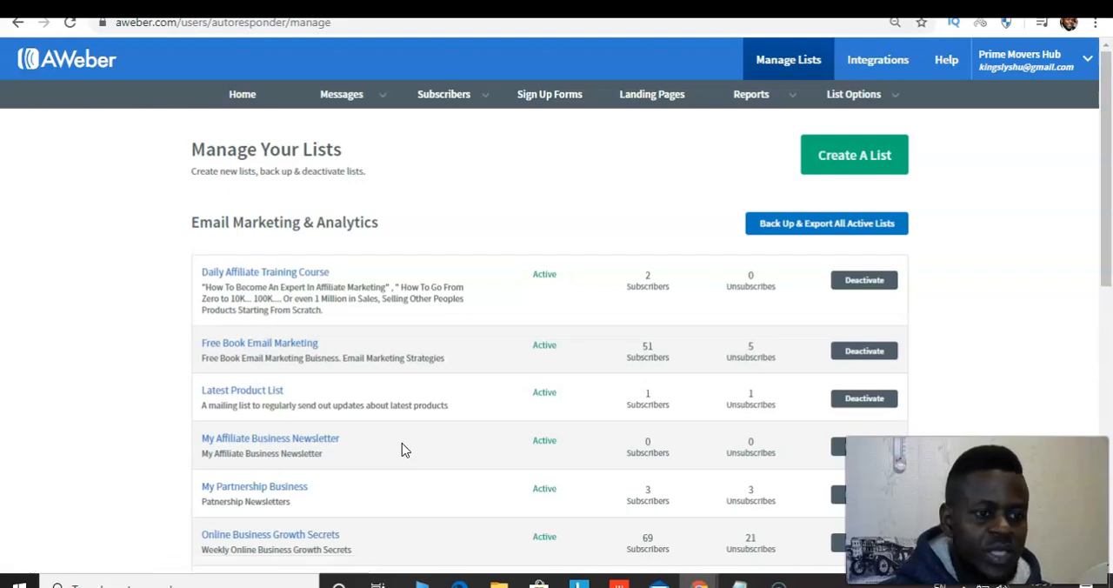
pyautogui.click(835, 159)
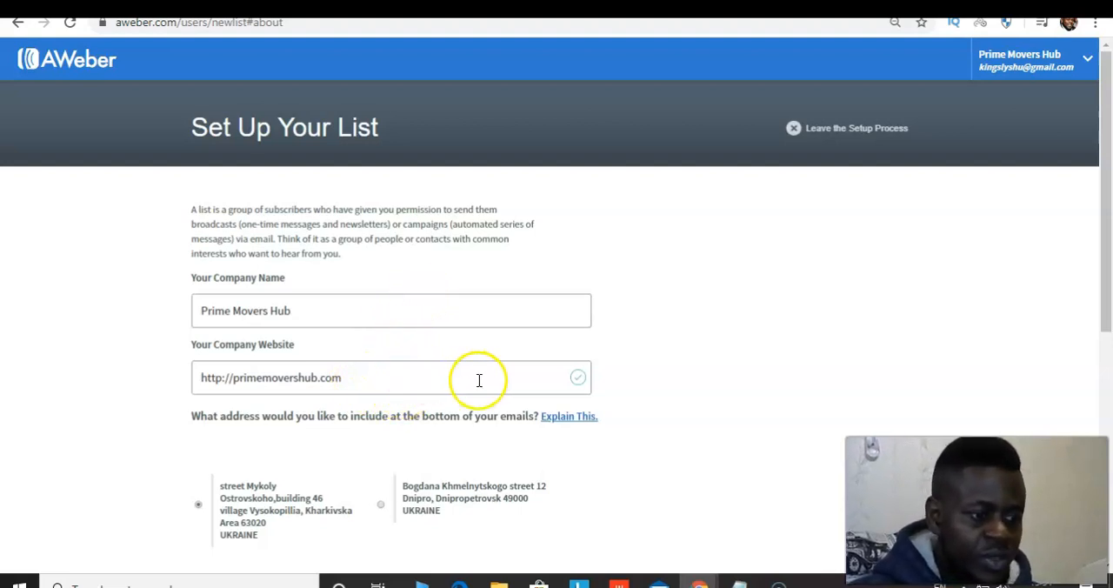
pyautogui.moveTo(1093, 240); pyautogui.dragTo(1088, 323)
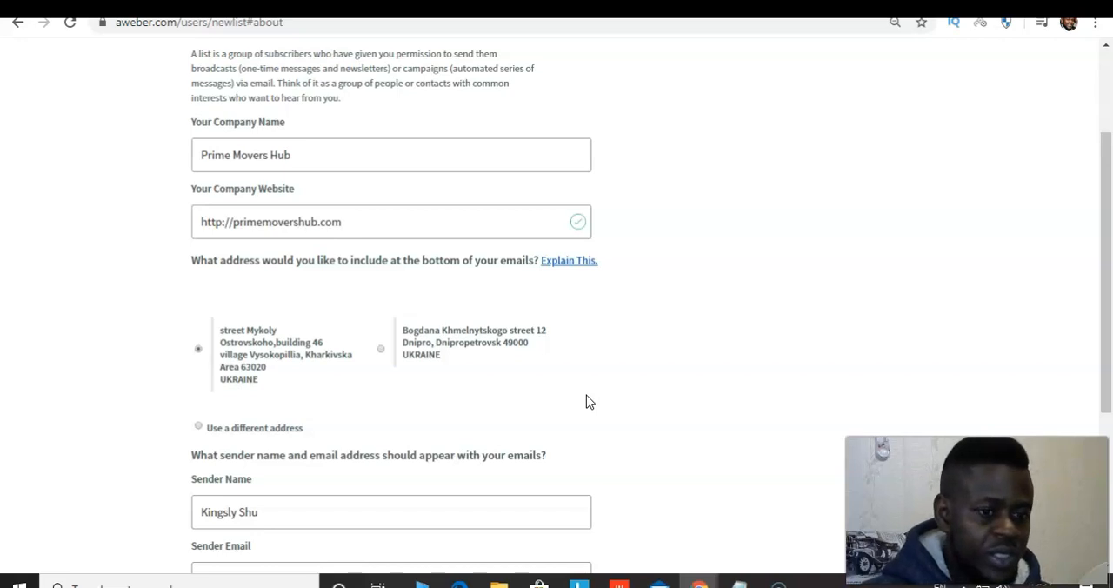
pyautogui.scroll(-2, 586, 402)
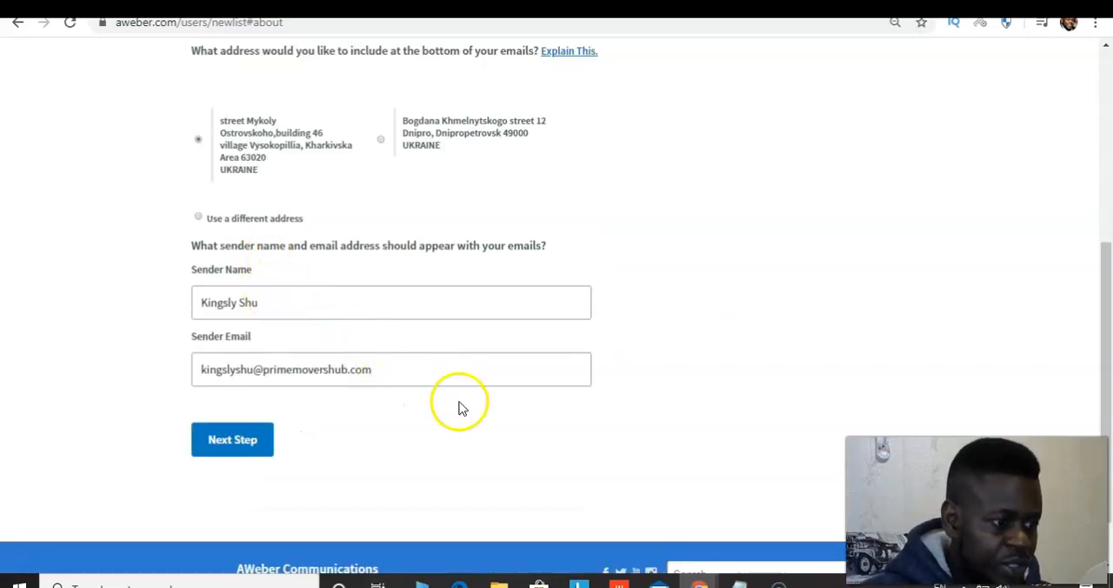
pyautogui.click(250, 440)
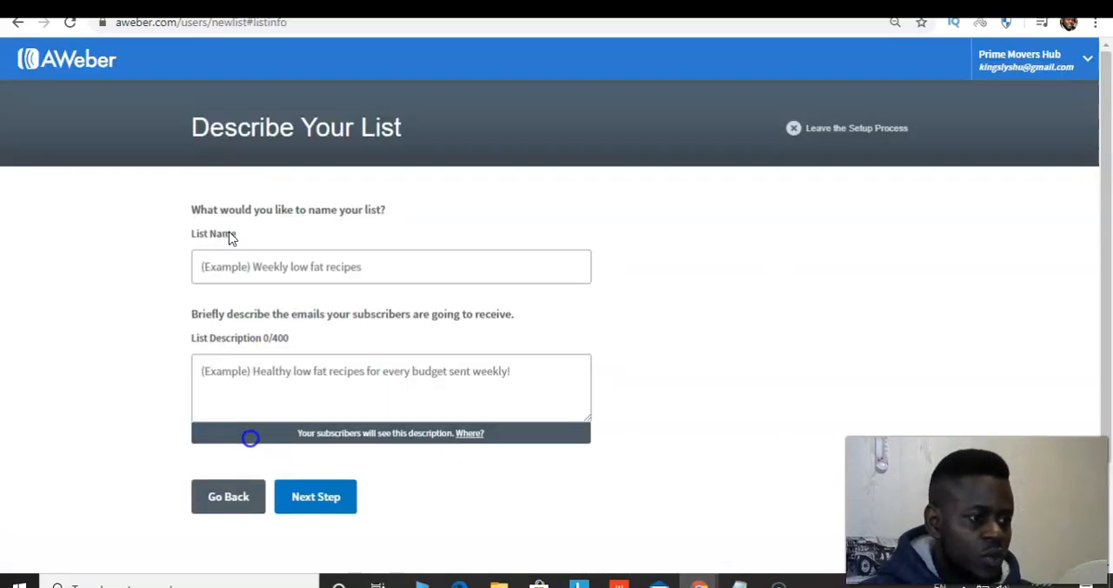
# Name the list with the suggested owner's-name entry and submit the description "How to become an Affiliate Marketer Online"
pyautogui.click(388, 272)
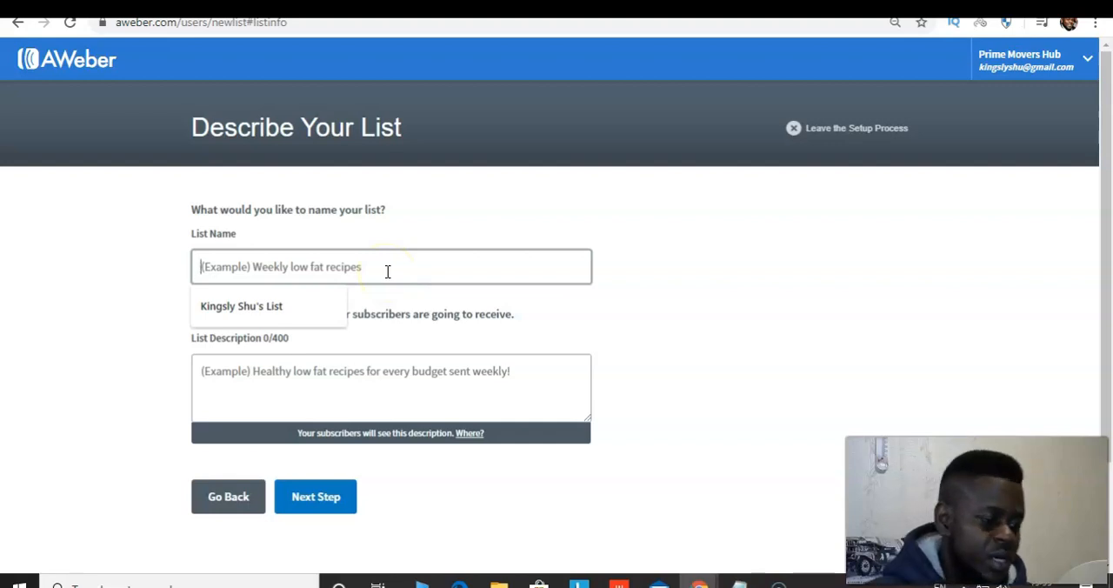
pyautogui.click(266, 308)
pyautogui.click(338, 380)
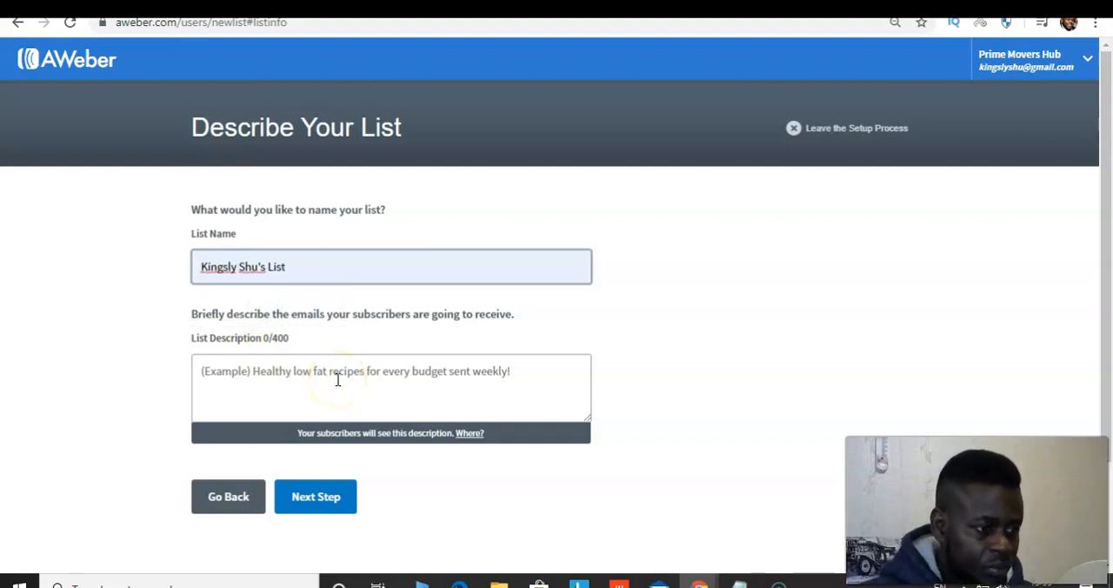
pyautogui.write('How to')
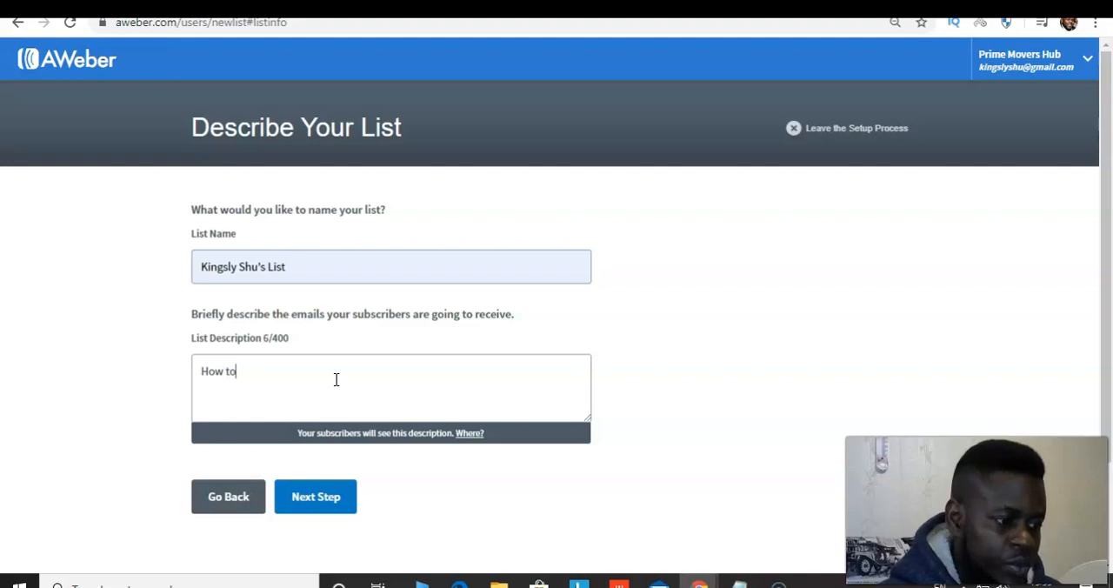
pyautogui.write(' beco')
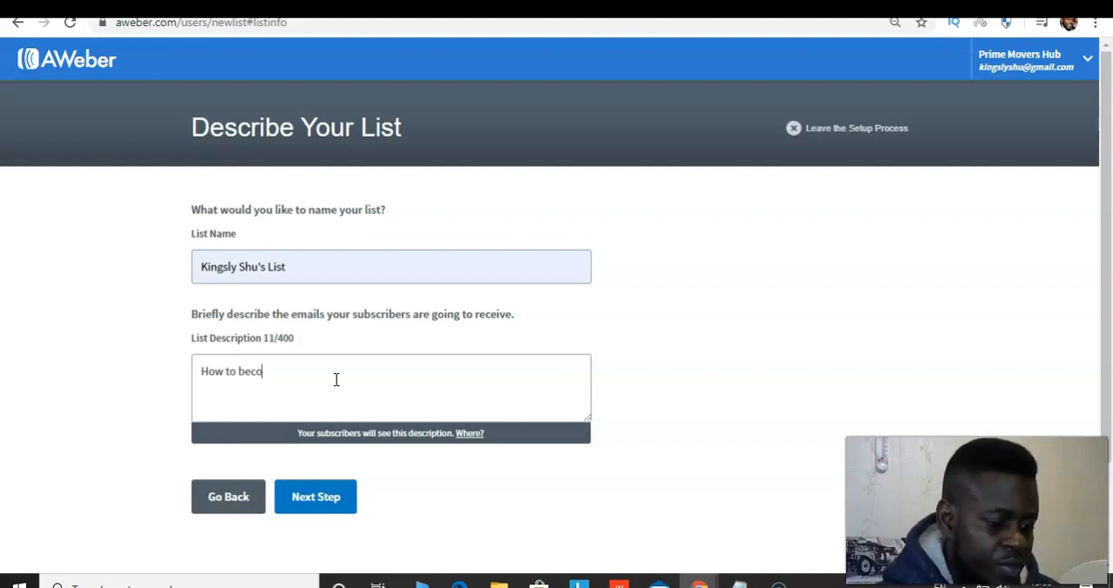
pyautogui.write('me an')
pyautogui.press('capslock')
pyautogui.write('A')
pyautogui.press('capslock')
pyautogui.write('ffiliate Mar')
pyautogui.click(360, 369)
pyautogui.write('keter')
pyautogui.press('capslock')
pyautogui.write('O')
pyautogui.press('capslock')
pyautogui.write('nline')
pyautogui.click(320, 497)
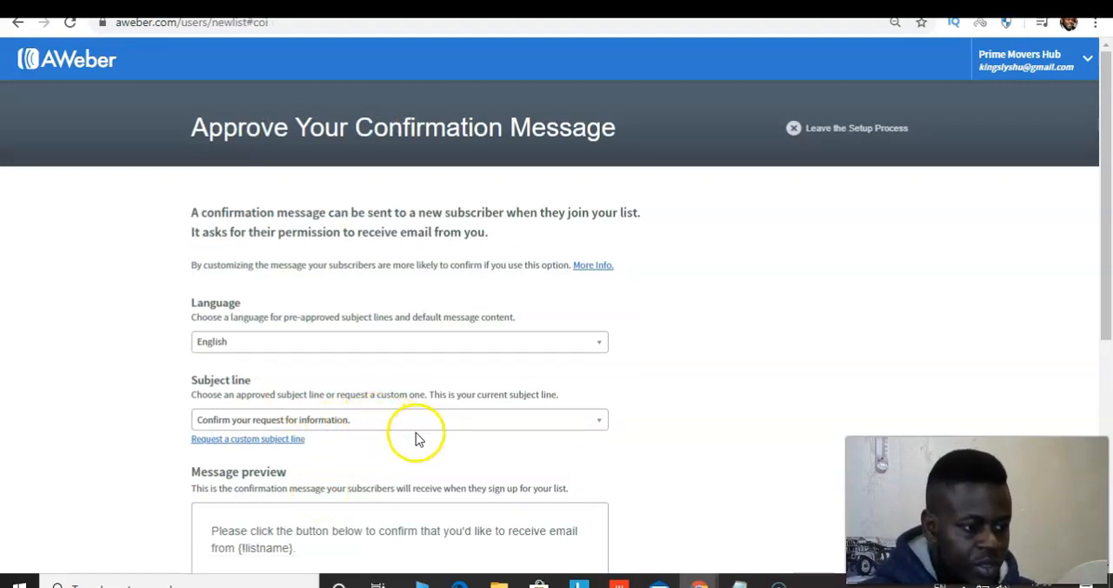
# Approve the default English confirmation message and create the list
pyautogui.scroll(-2, 346, 320)
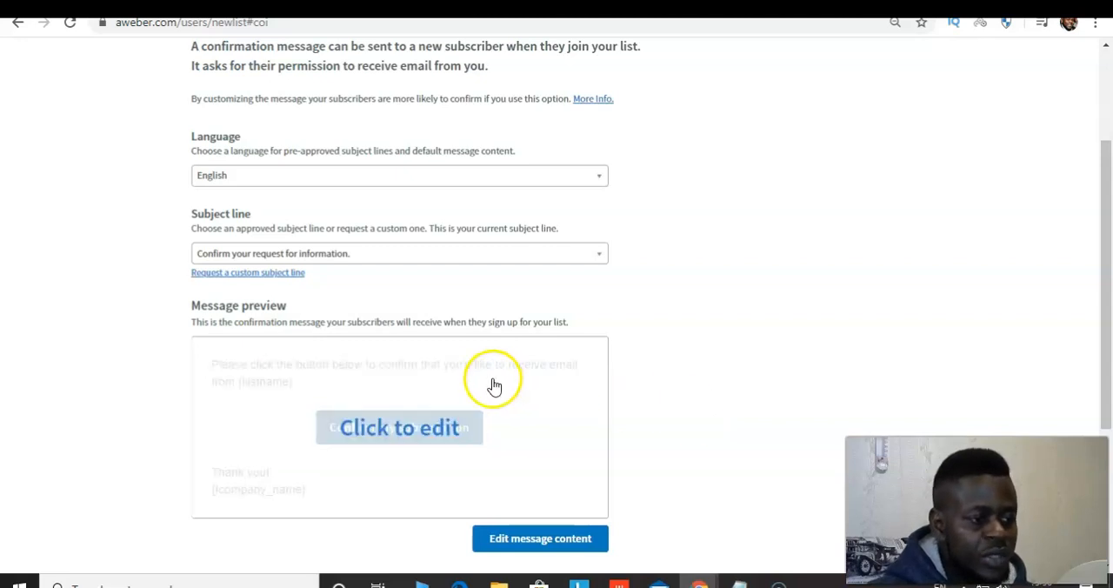
pyautogui.scroll(-2, 1078, 287)
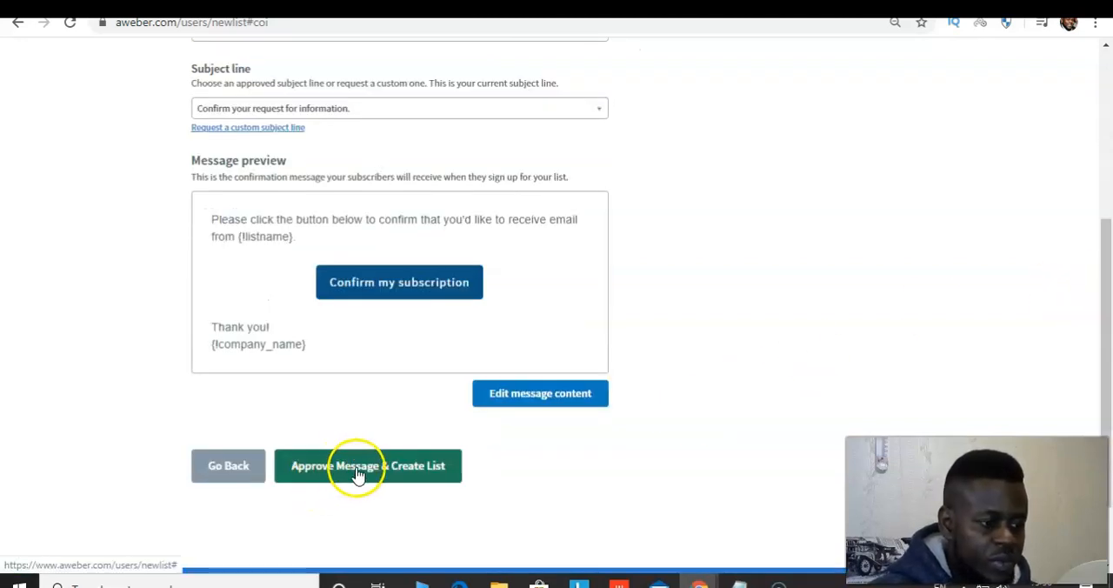
pyautogui.click(358, 474)
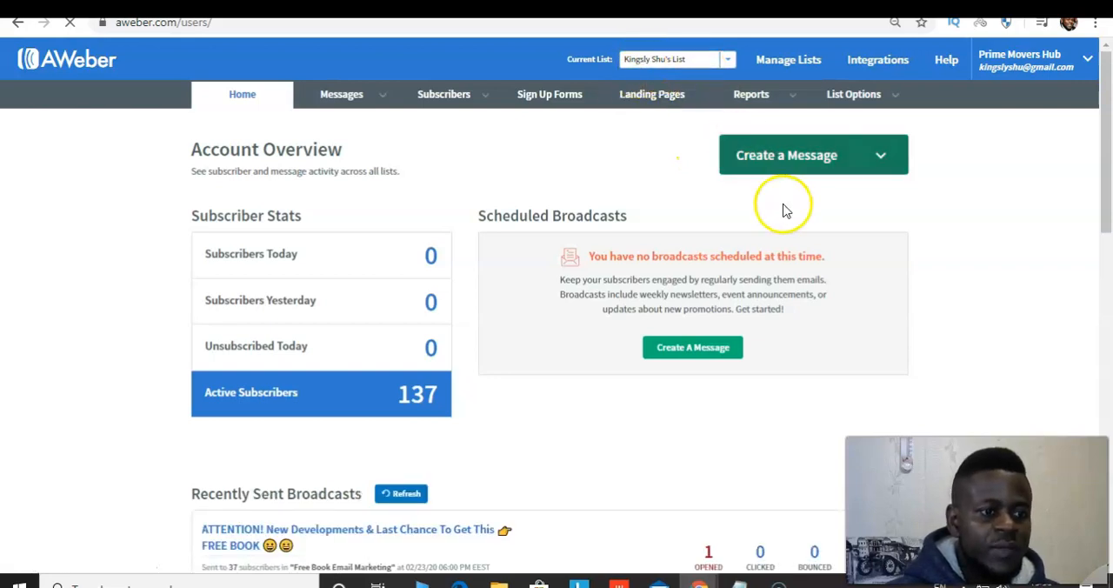
# Create a sign-up form for the new list, keeping the default in-line design with Name and Email fields
pyautogui.click(546, 103)
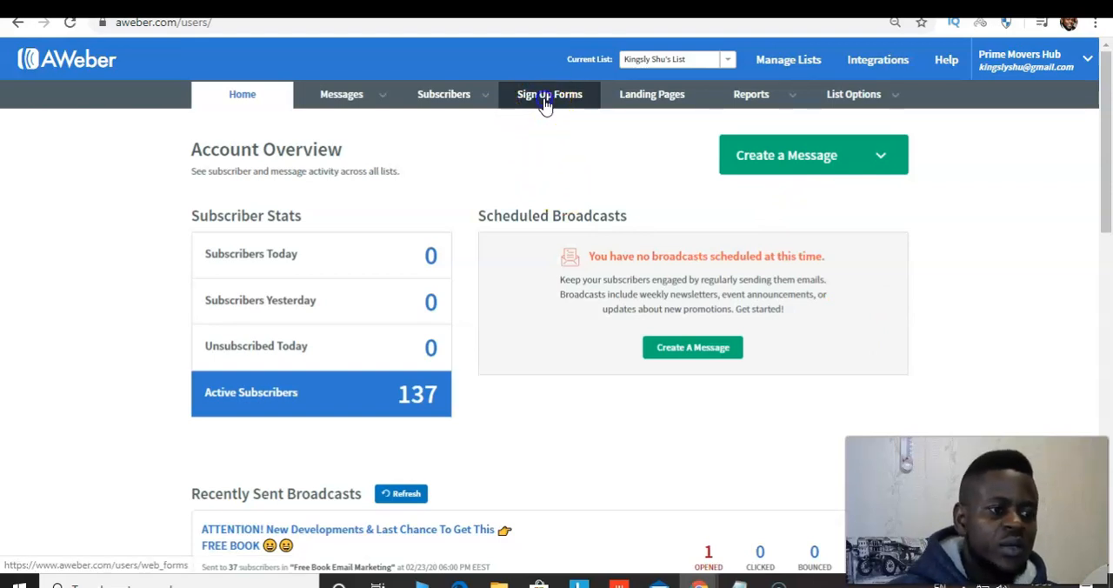
pyautogui.click(274, 471)
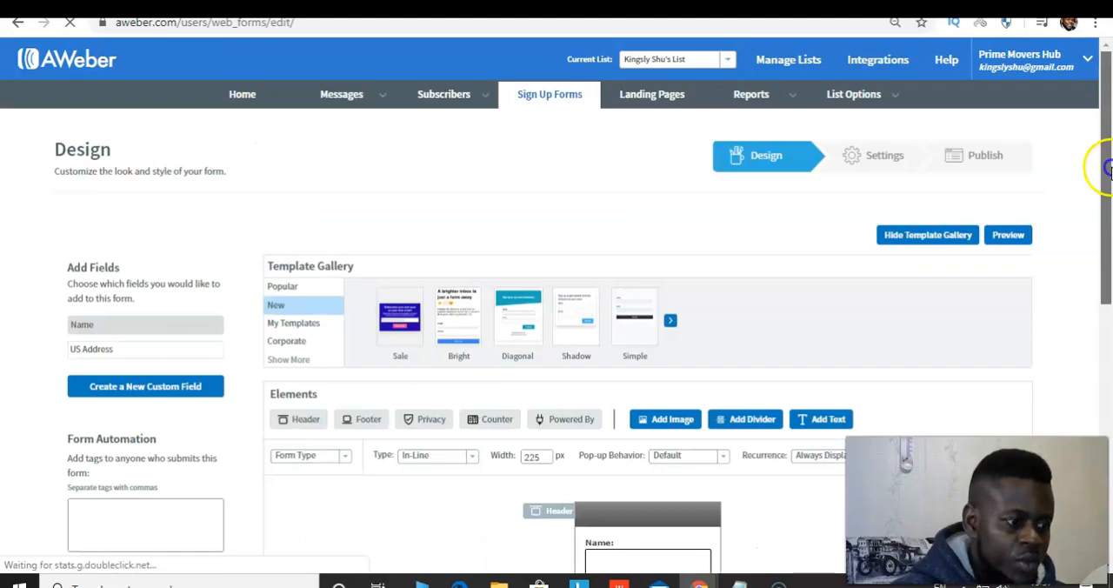
pyautogui.moveTo(1106, 160); pyautogui.dragTo(1106, 213)
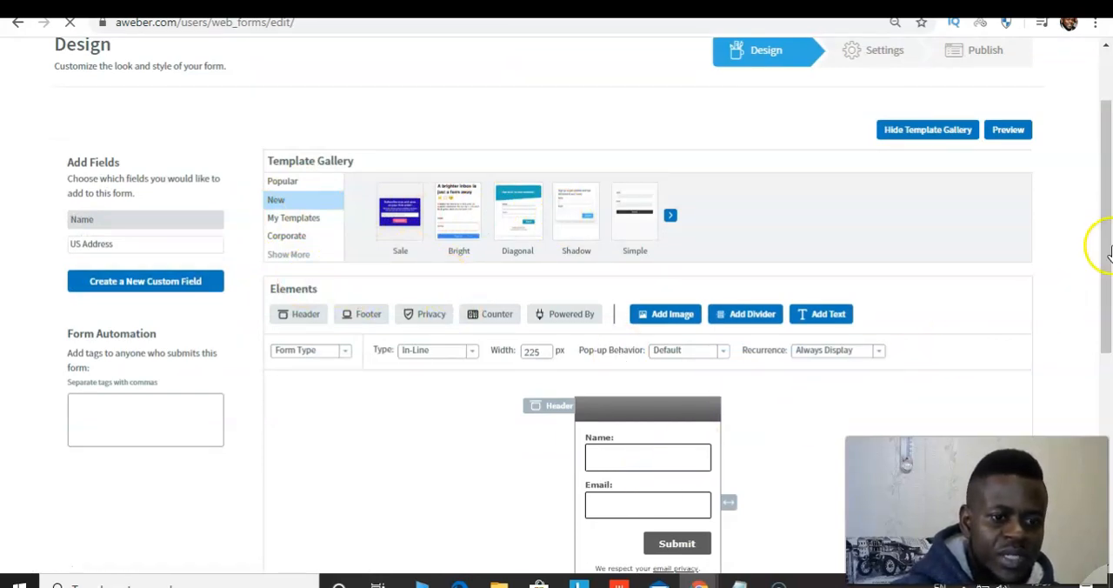
pyautogui.moveTo(1106, 250); pyautogui.dragTo(1107, 287)
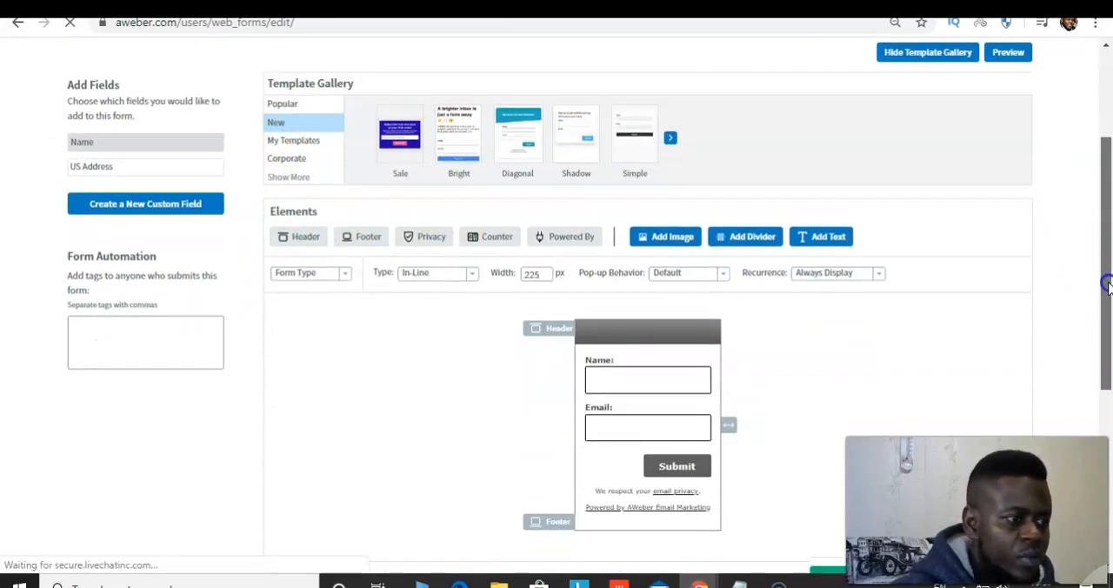
pyautogui.click(635, 403)
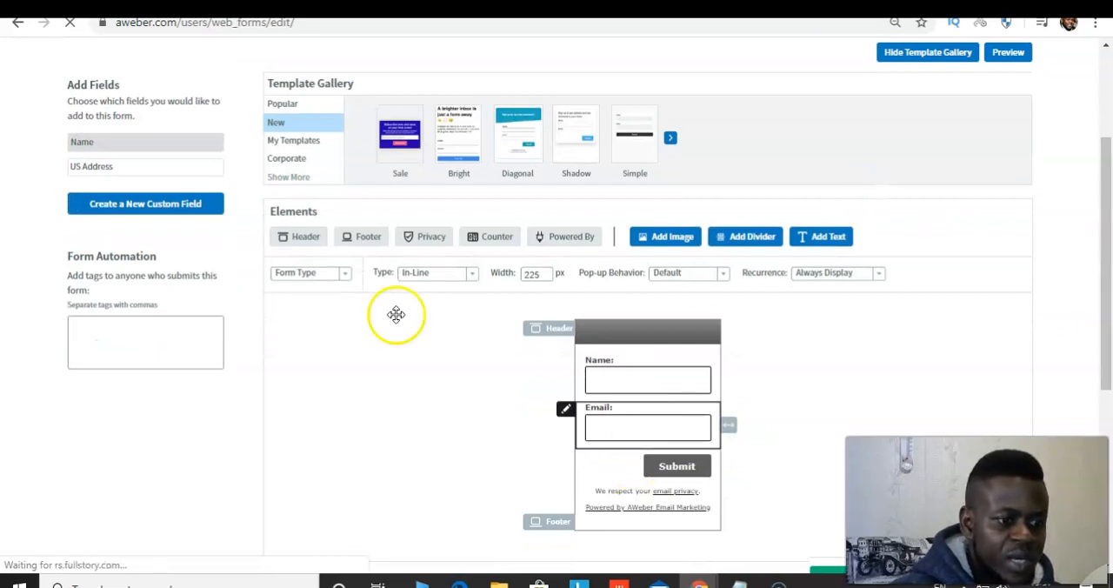
pyautogui.click(165, 252)
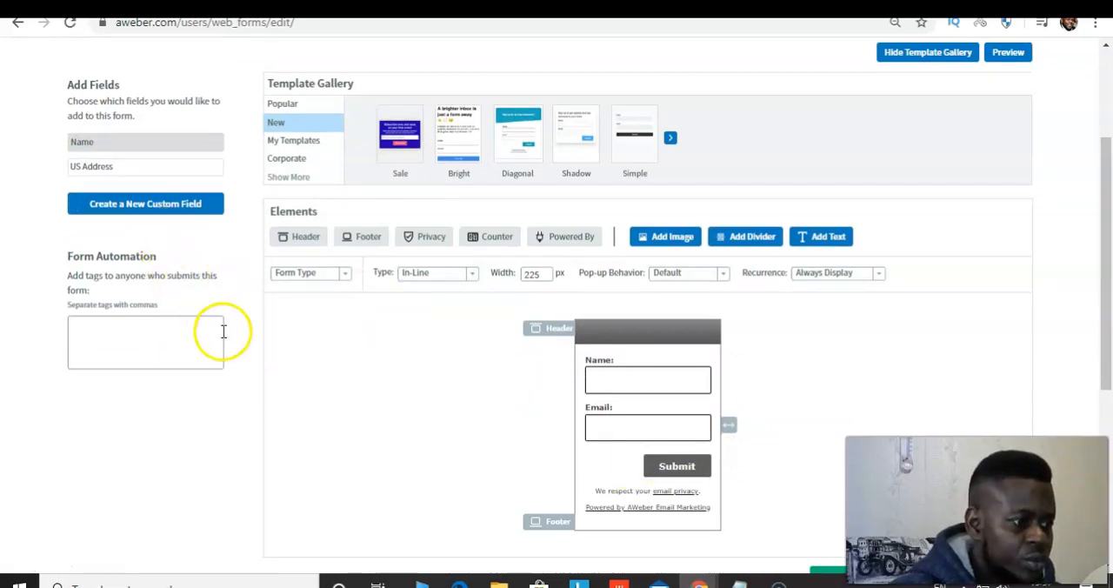
pyautogui.moveTo(1103, 310); pyautogui.dragTo(1108, 390)
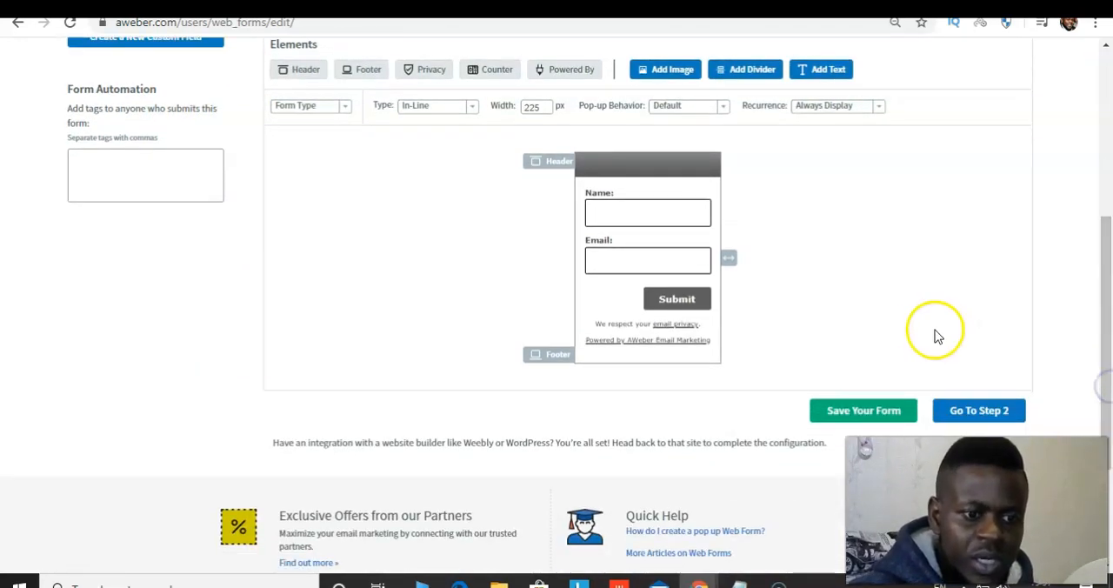
# Save the sign-up form's design and proceed to its settings
pyautogui.click(864, 410)
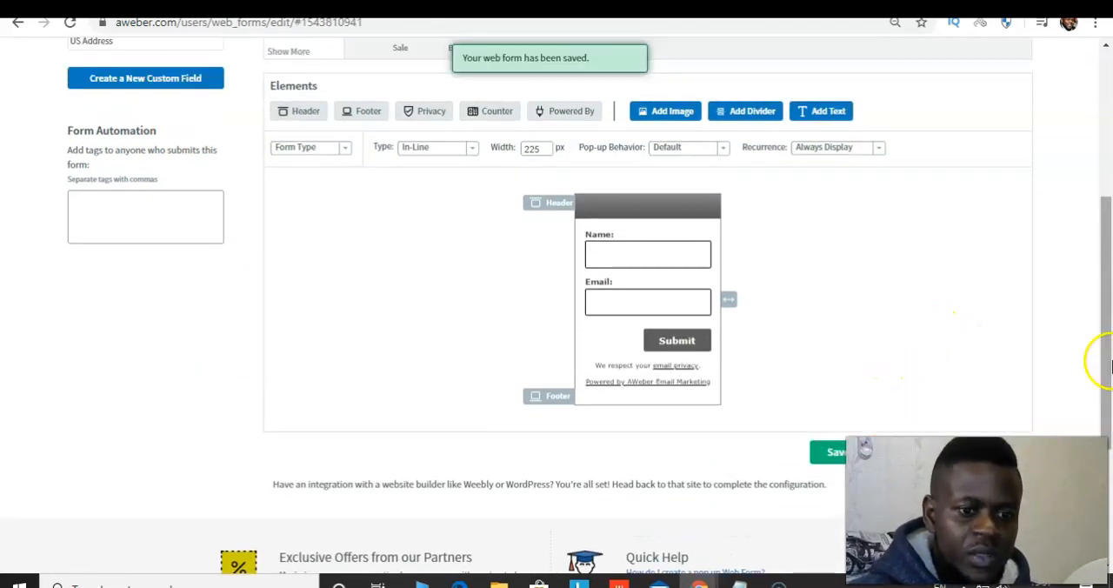
pyautogui.moveTo(1101, 360); pyautogui.dragTo(1109, 401)
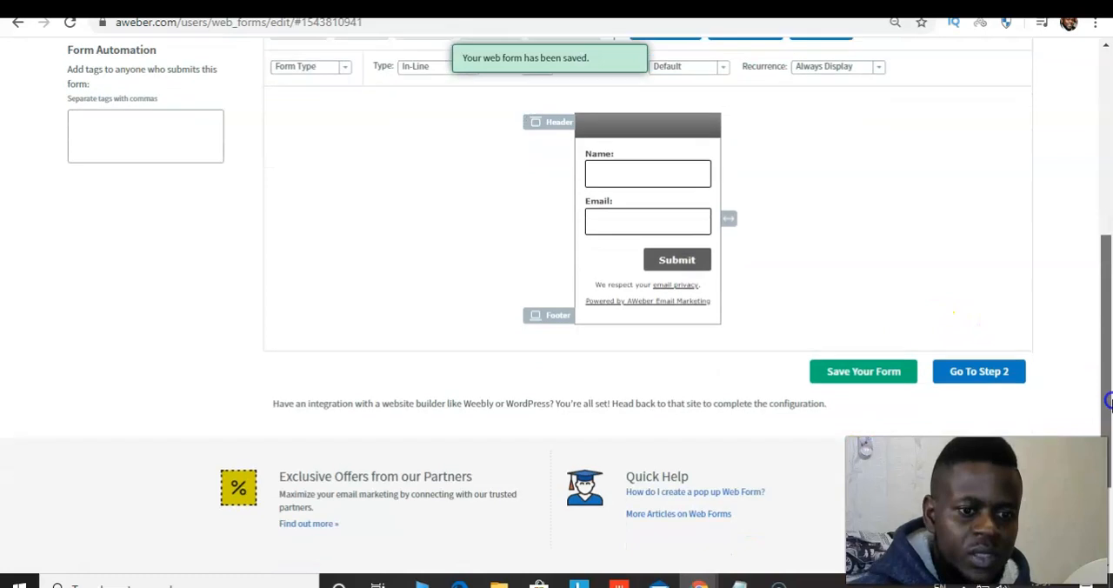
pyautogui.click(965, 374)
# Rename the form to match the list's name, save it and proceed to the publishing options
pyautogui.click(142, 297)
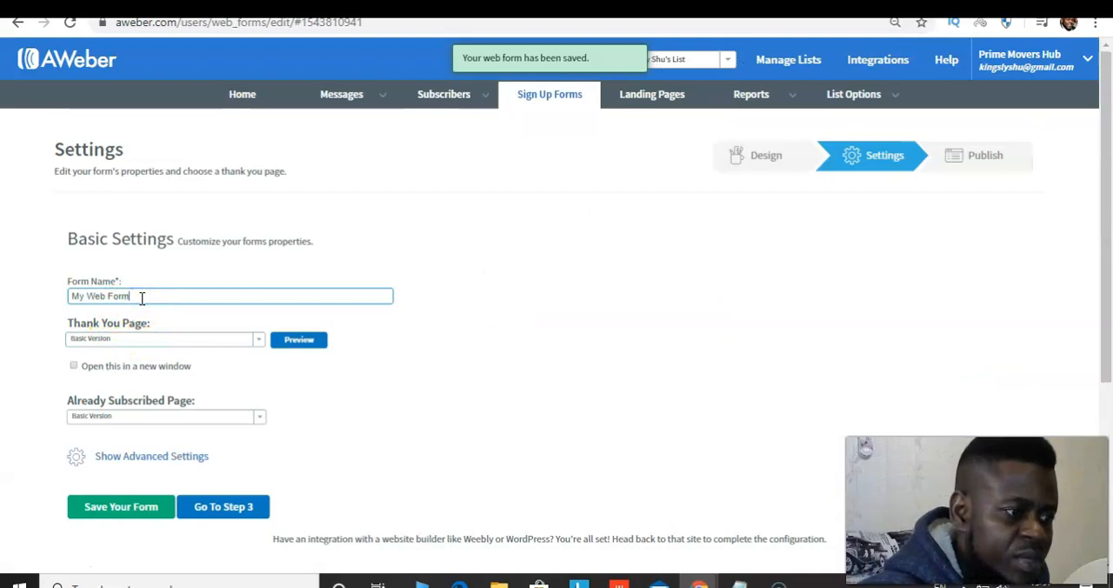
pyautogui.press('BackSpace')
pyautogui.press('BackSpace')
pyautogui.press('BackSpace')
pyautogui.press('BackSpace')
pyautogui.press('BackSpace')
pyautogui.press('BackSpace')
pyautogui.press('BackSpace')
pyautogui.press('BackSpace')
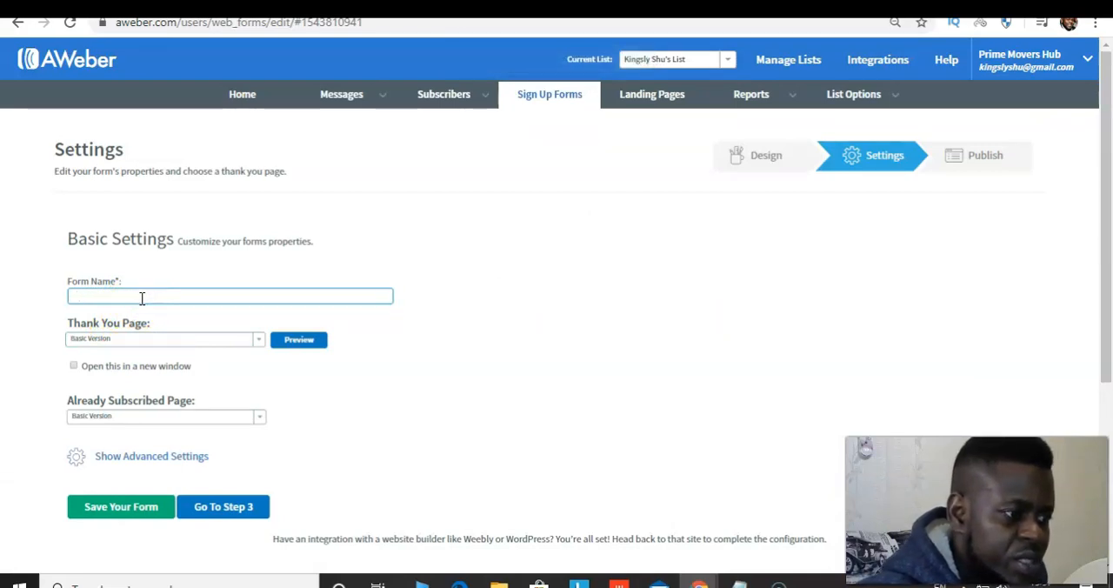
pyautogui.press('capslock')
pyautogui.write("Kingsly Shu's")
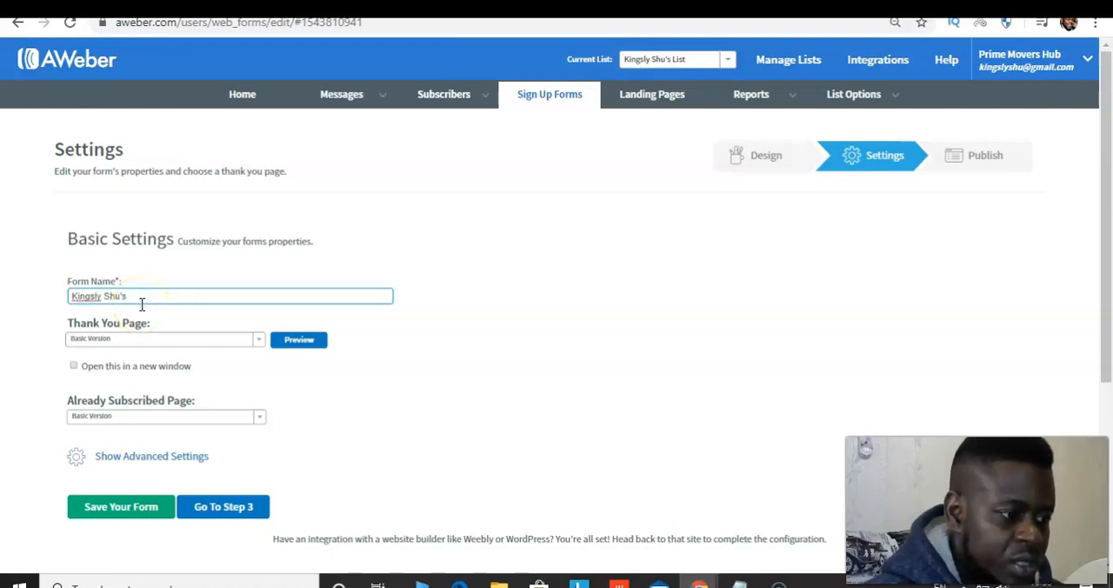
pyautogui.press('capslock')
pyautogui.write('L')
pyautogui.press('capslock')
pyautogui.write('ist')
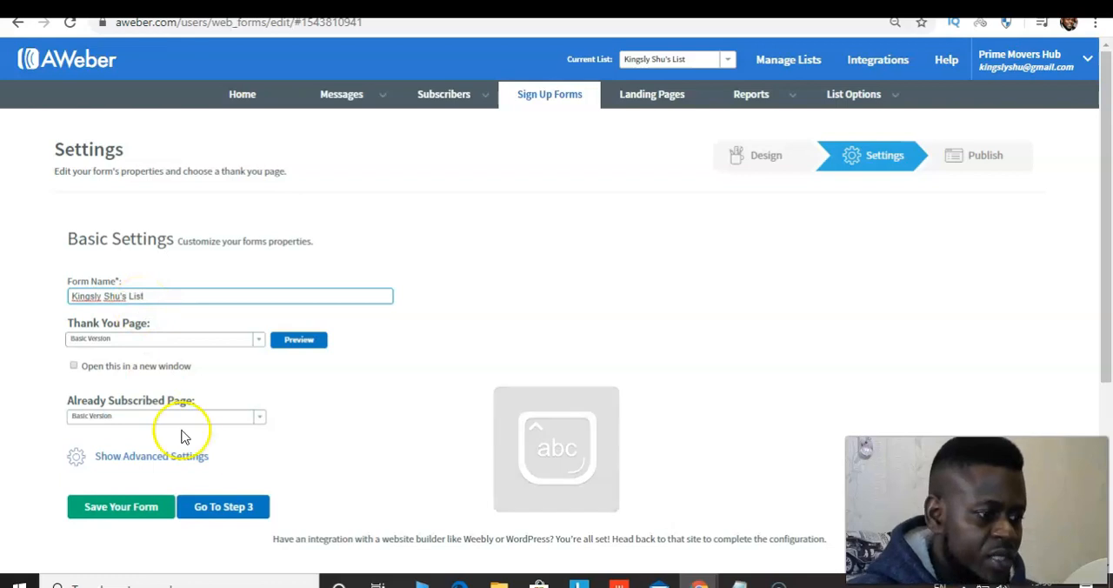
pyautogui.click(139, 508)
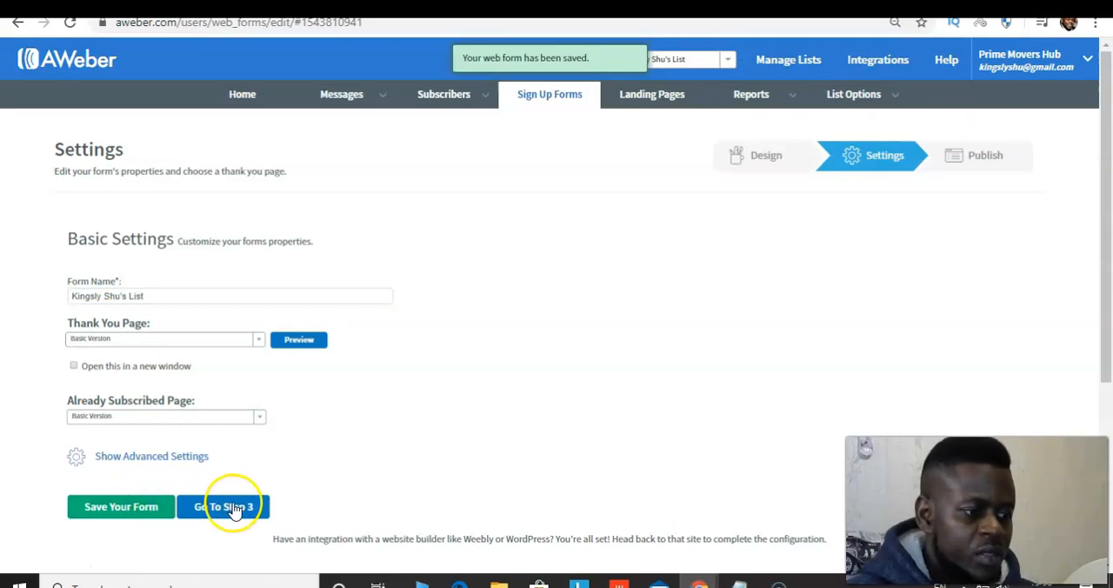
pyautogui.click(230, 508)
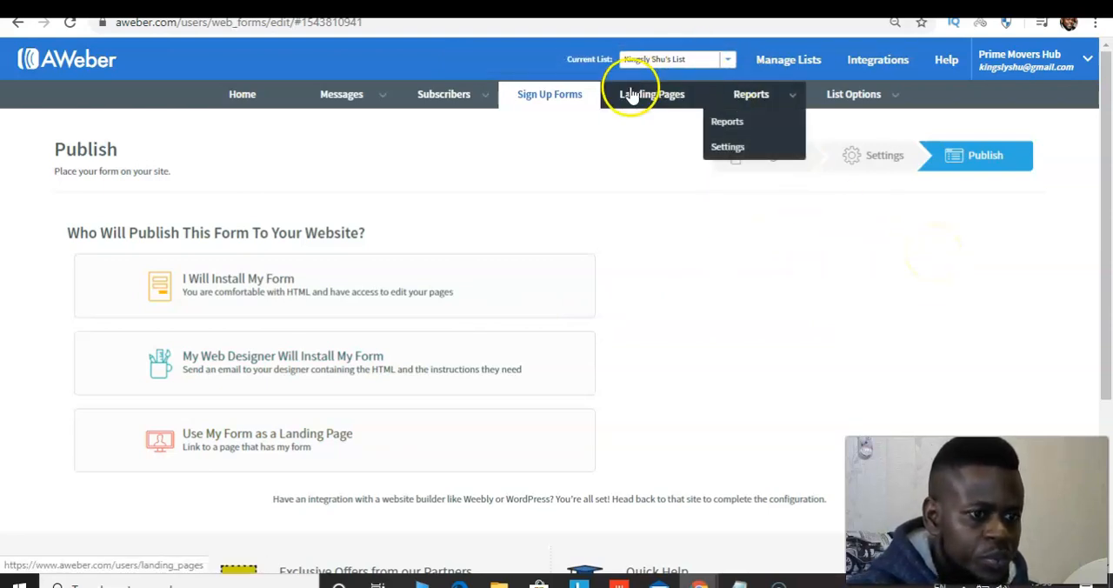
# Open the Campaigns page for the current list to create a campaign
pyautogui.click(339, 98)
pyautogui.click(371, 101)
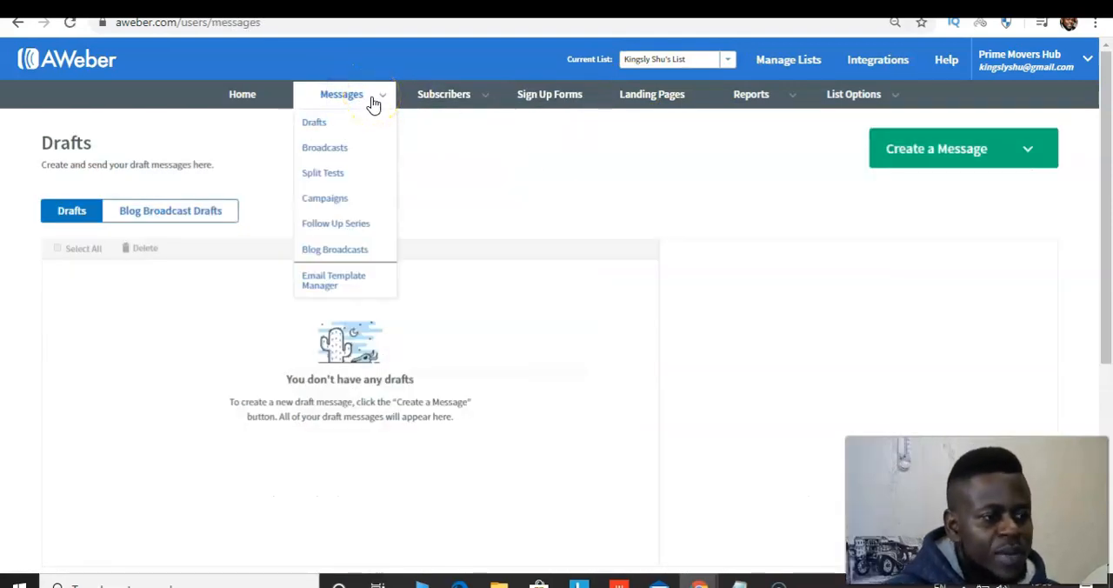
pyautogui.click(327, 199)
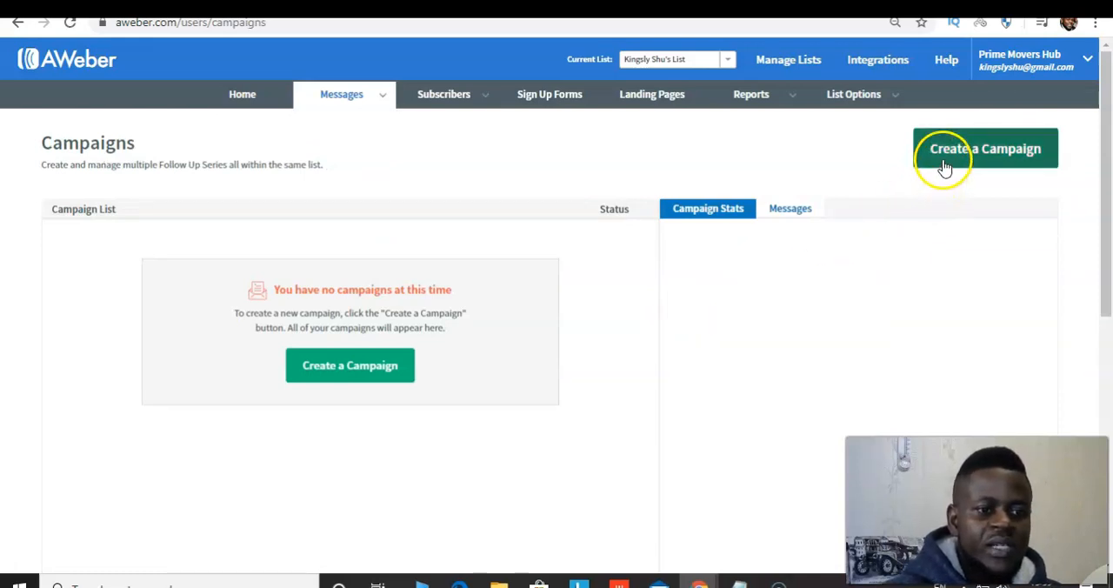
pyautogui.click(350, 370)
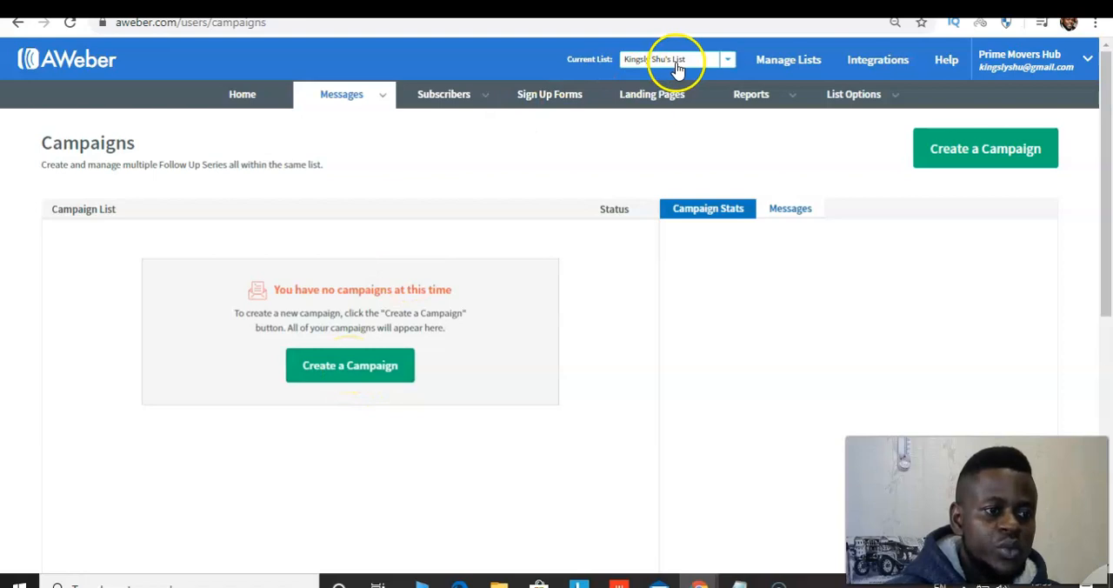
# Start a new campaign based on the Welcome Series template
pyautogui.click(336, 367)
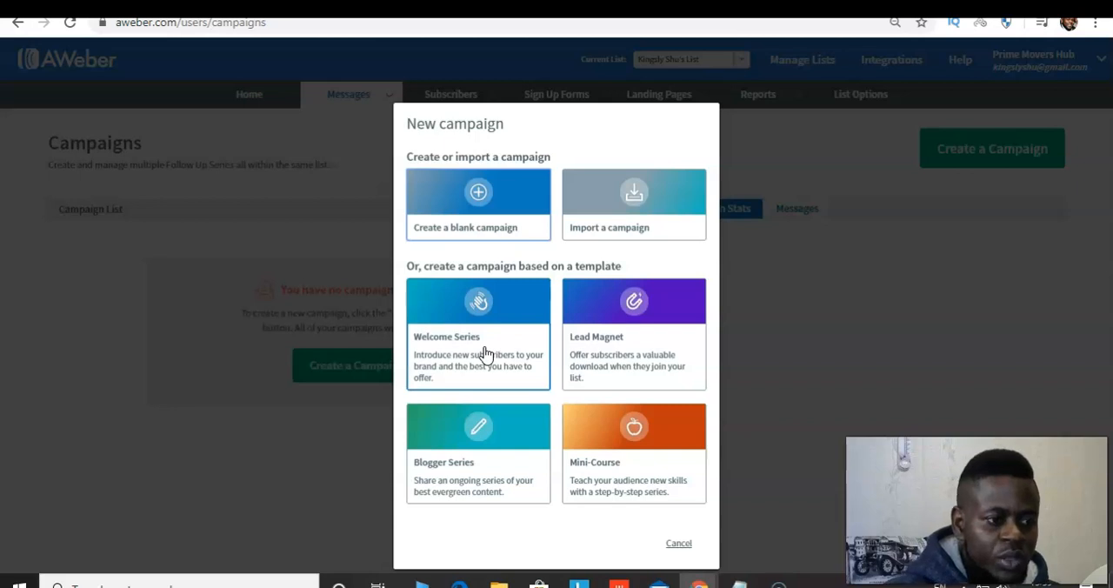
pyautogui.click(475, 229)
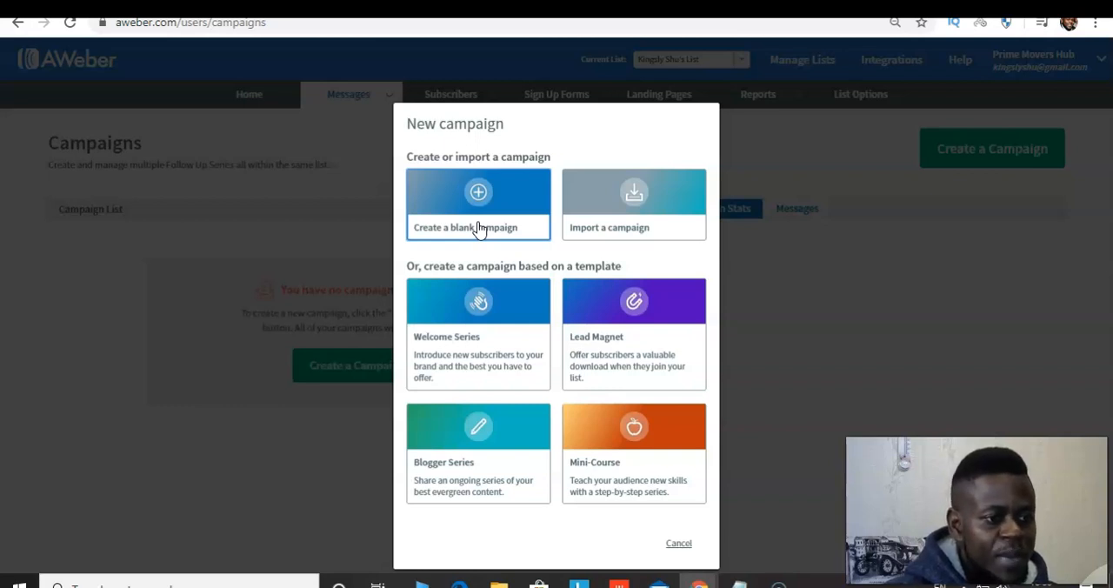
pyautogui.click(484, 345)
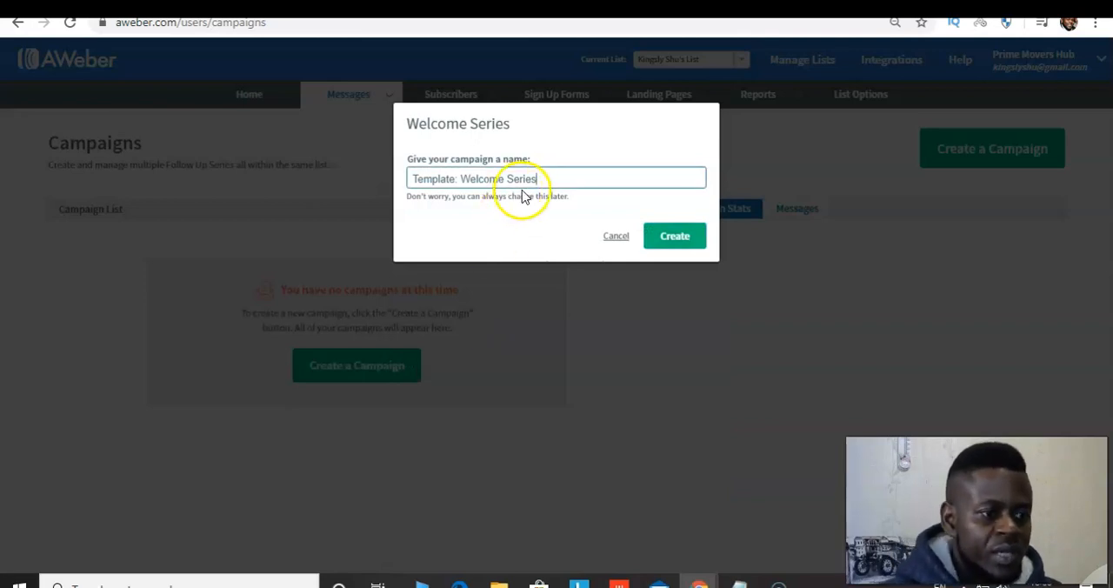
# Replace the suggested campaign name with the current list's name and create the campaign
pyautogui.press('BackSpace')
pyautogui.press('BackSpace')
pyautogui.press('BackSpace')
pyautogui.press('BackSpace')
pyautogui.press('BackSpace')
pyautogui.press('BackSpace')
pyautogui.press('BackSpace')
pyautogui.press('BackSpace')
pyautogui.press('BackSpace')
pyautogui.press('BackSpace')
pyautogui.press('BackSpace')
pyautogui.press('BackSpace')
pyautogui.press('BackSpace')
pyautogui.press('BackSpace')
pyautogui.press('BackSpace')
pyautogui.press('BackSpace')
pyautogui.press('BackSpace')
pyautogui.press('BackSpace')
pyautogui.press('BackSpace')
pyautogui.press('BackSpace')
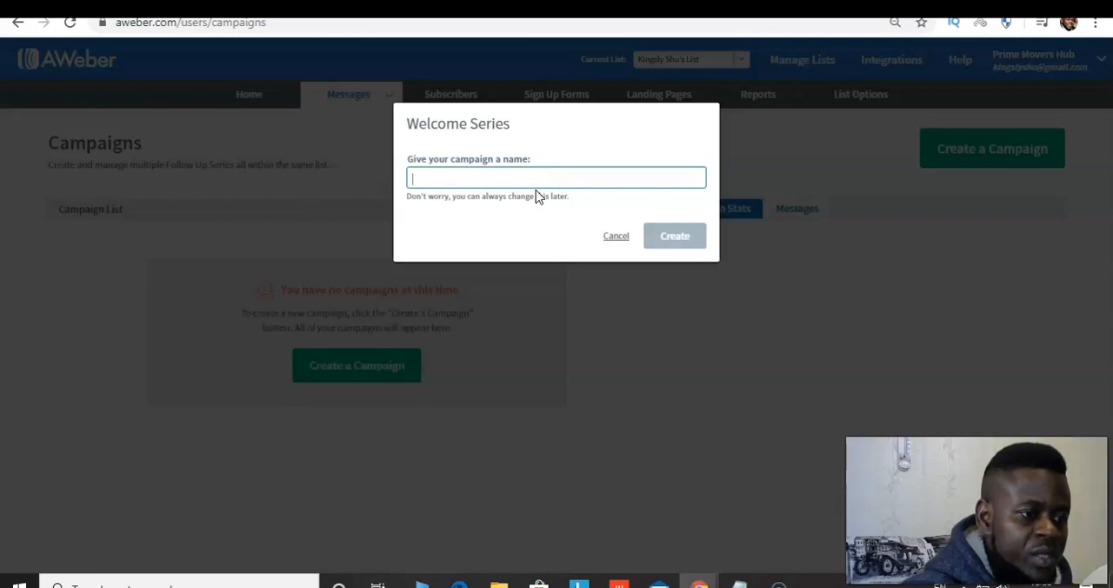
pyautogui.press('capslock')
pyautogui.write('K')
pyautogui.press('capslock')
pyautogui.write('ings')
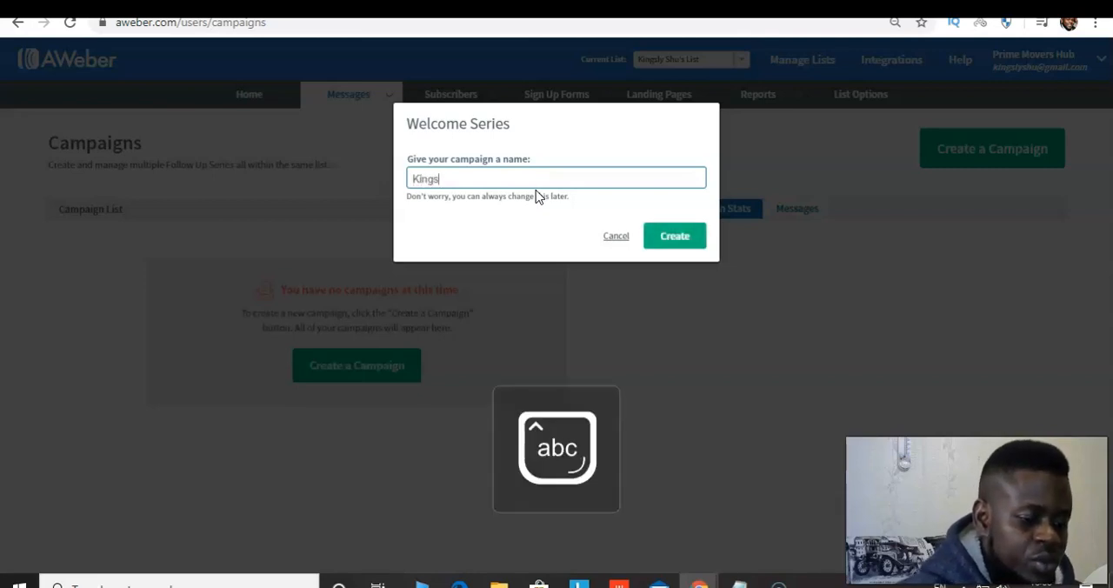
pyautogui.write('ly')
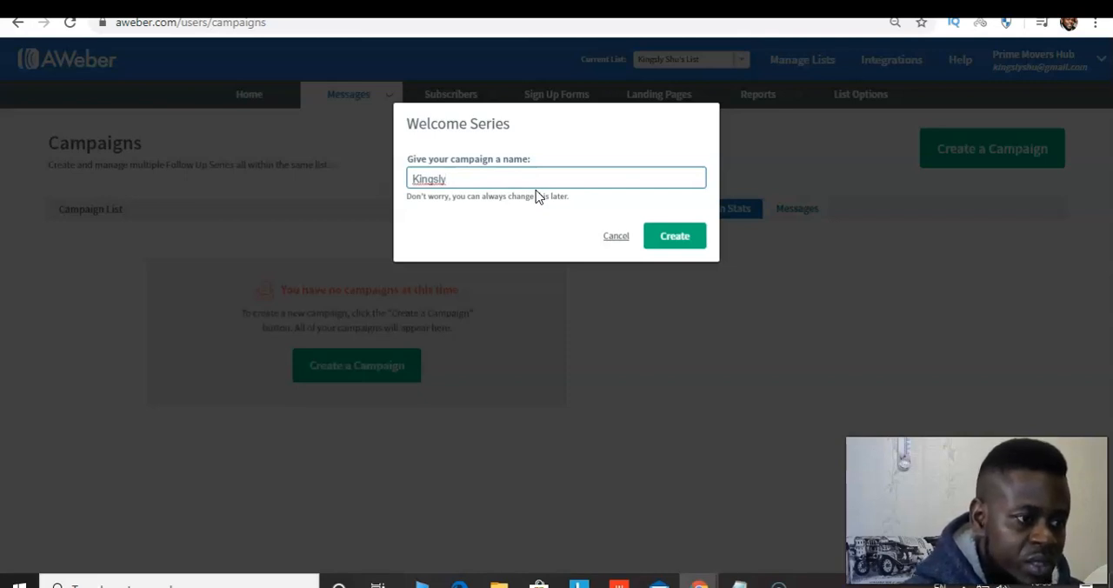
pyautogui.press('capslock')
pyautogui.write('S')
pyautogui.press('capslock')
pyautogui.write("hu's List")
pyautogui.click(672, 239)
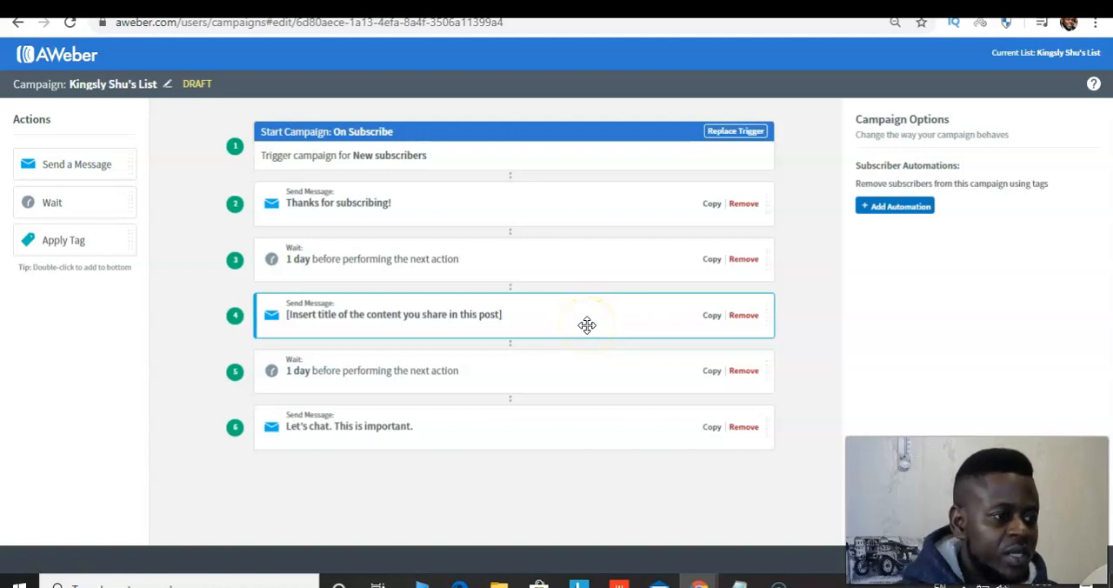
# Open the "Thanks for subscribing!" message of the campaign for editing
pyautogui.click(439, 203)
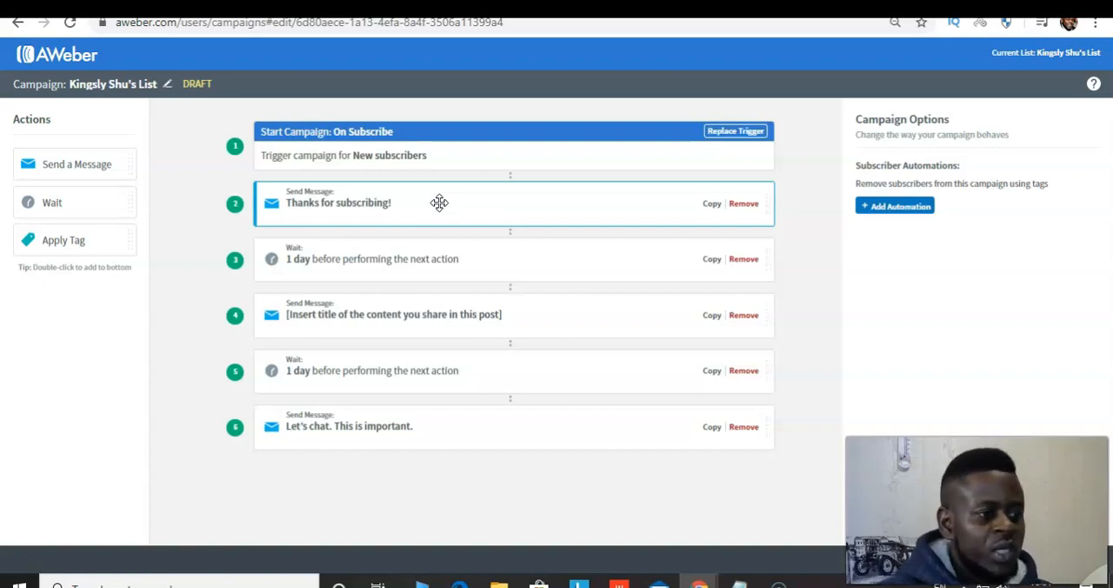
pyautogui.click(305, 140)
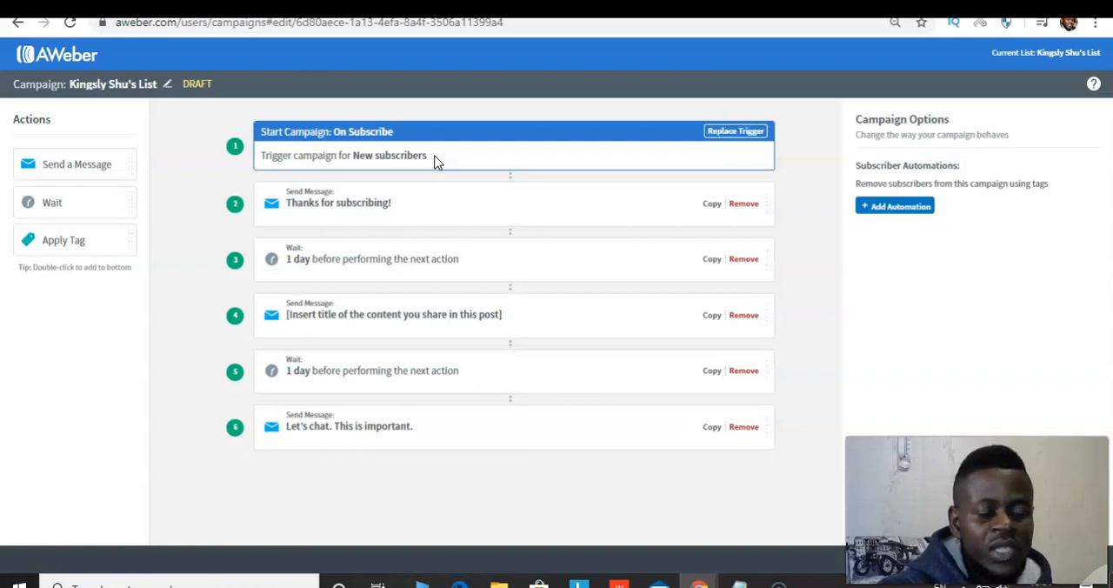
pyautogui.click(415, 203)
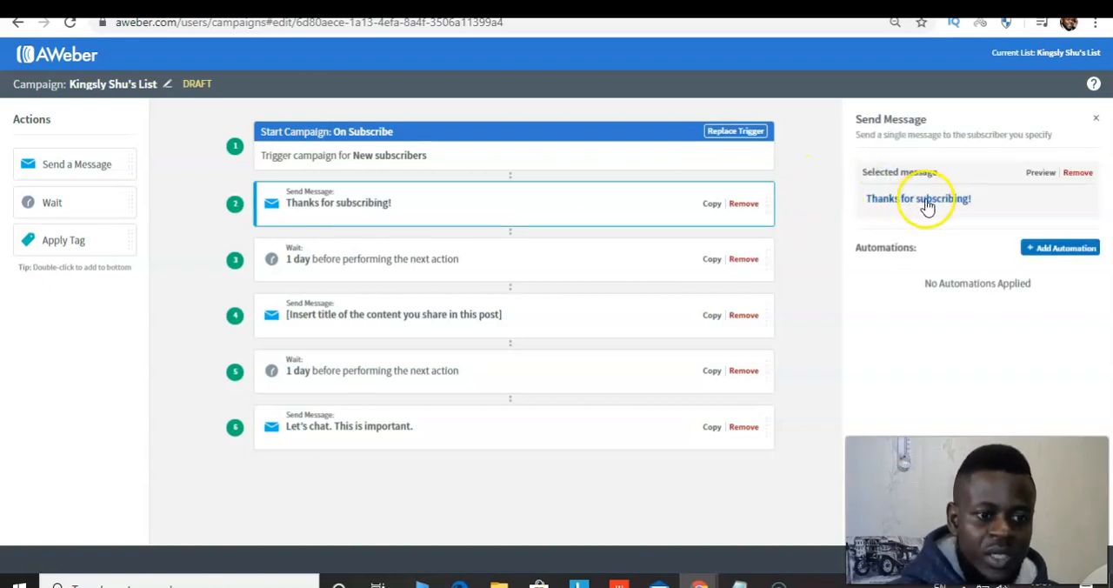
pyautogui.click(928, 206)
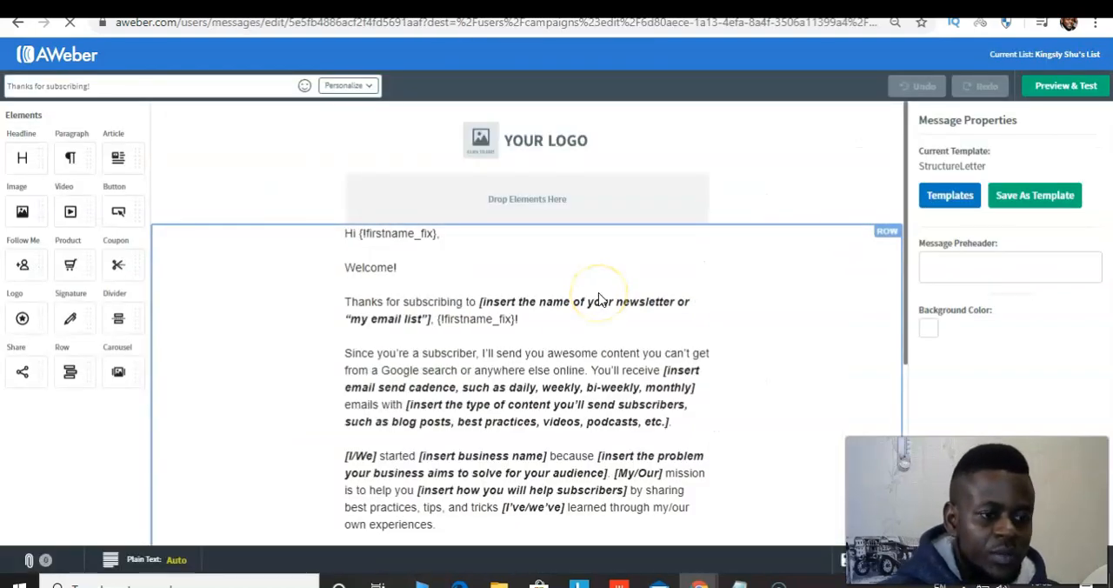
# Delete the logo placeholder image from the head of the message
pyautogui.click(506, 146)
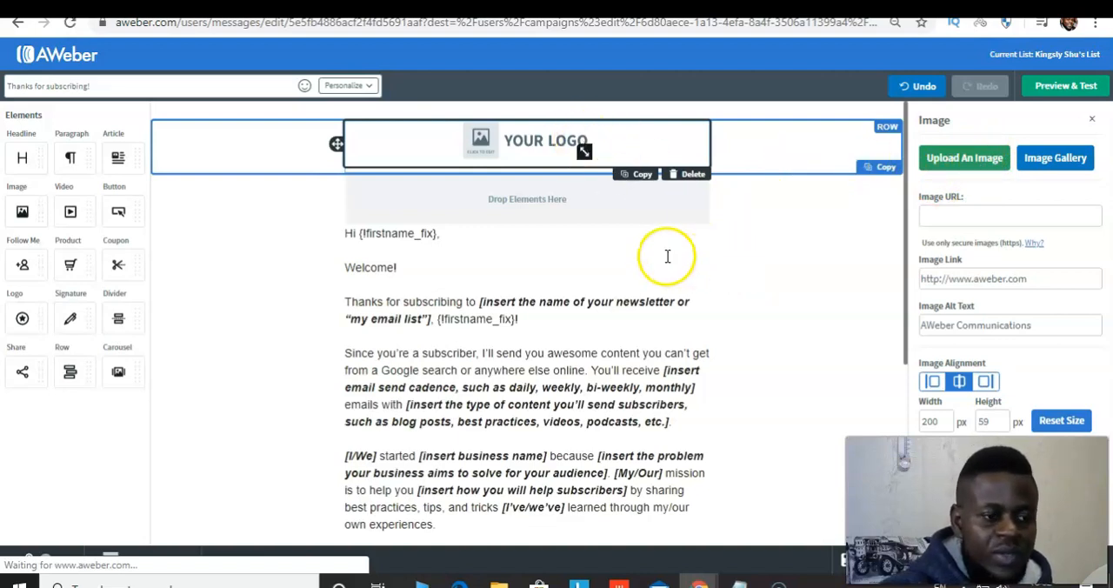
pyautogui.click(689, 178)
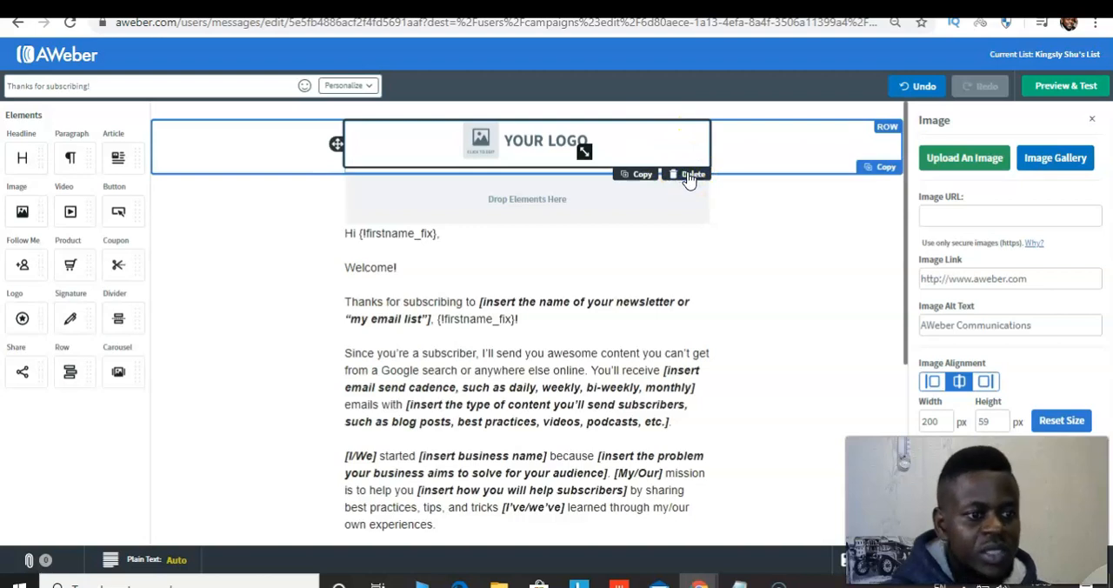
pyautogui.click(689, 178)
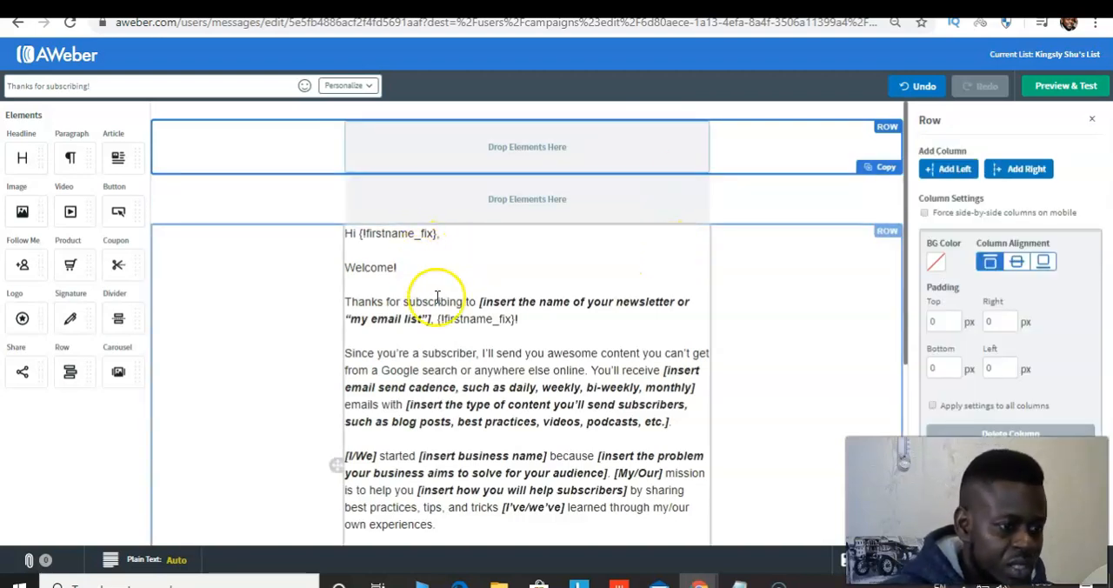
# Try replacing the message's entire template text with a short greeting, and undo the replacement
pyautogui.moveTo(905, 325); pyautogui.dragTo(897, 360)
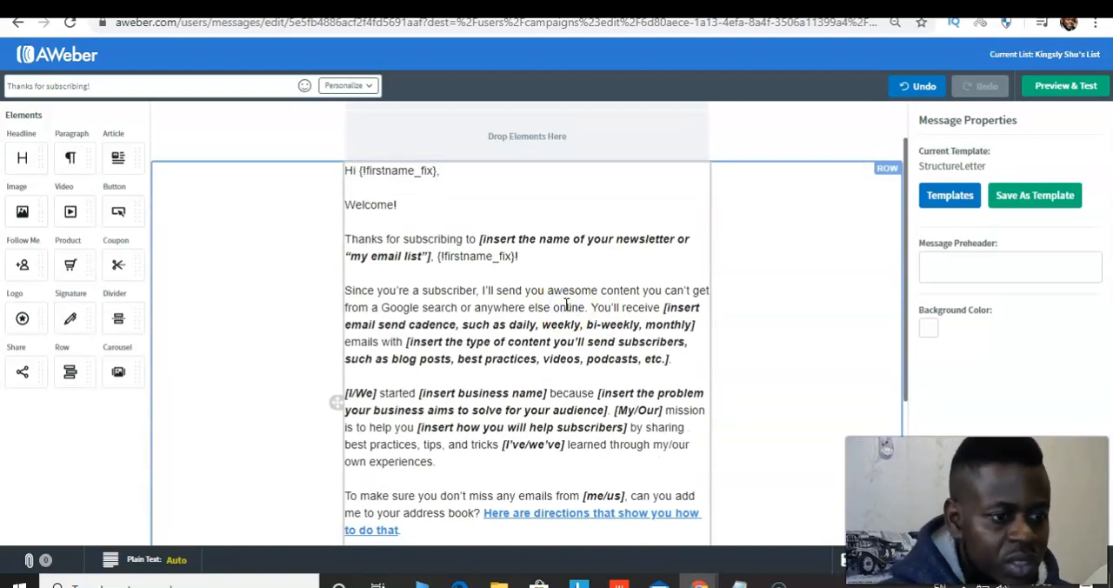
pyautogui.click(567, 304)
pyautogui.hotkey('ctrl', 'a')
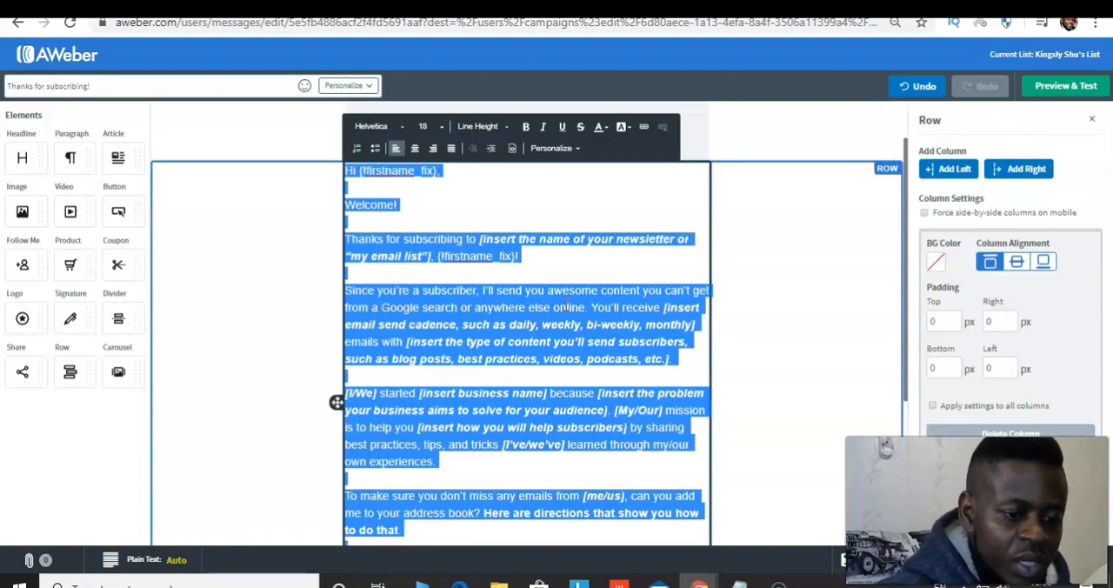
pyautogui.press('BackSpace')
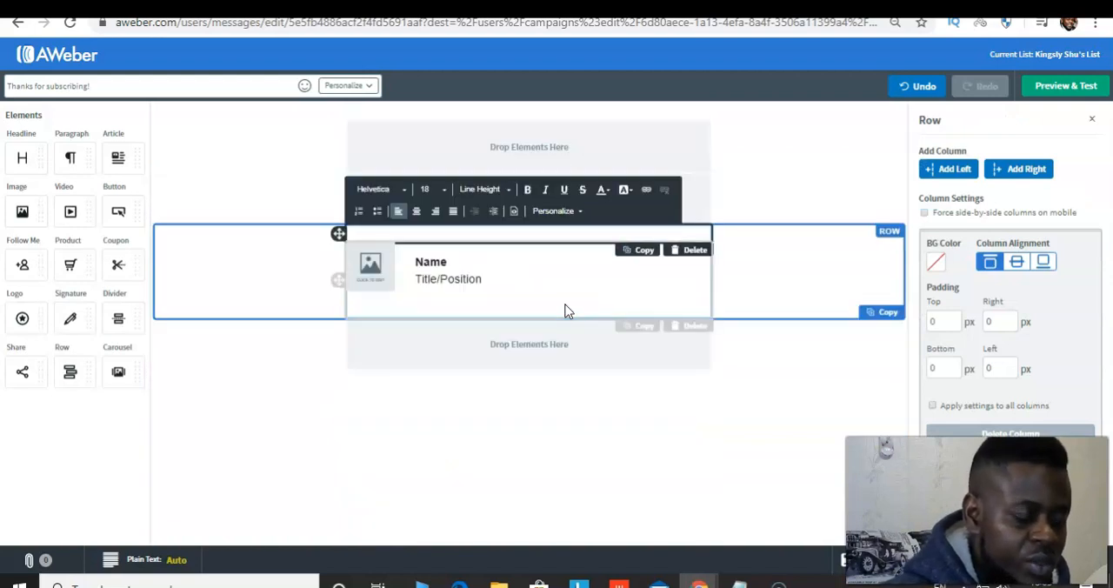
pyautogui.press('capslock')
pyautogui.press('capslock')
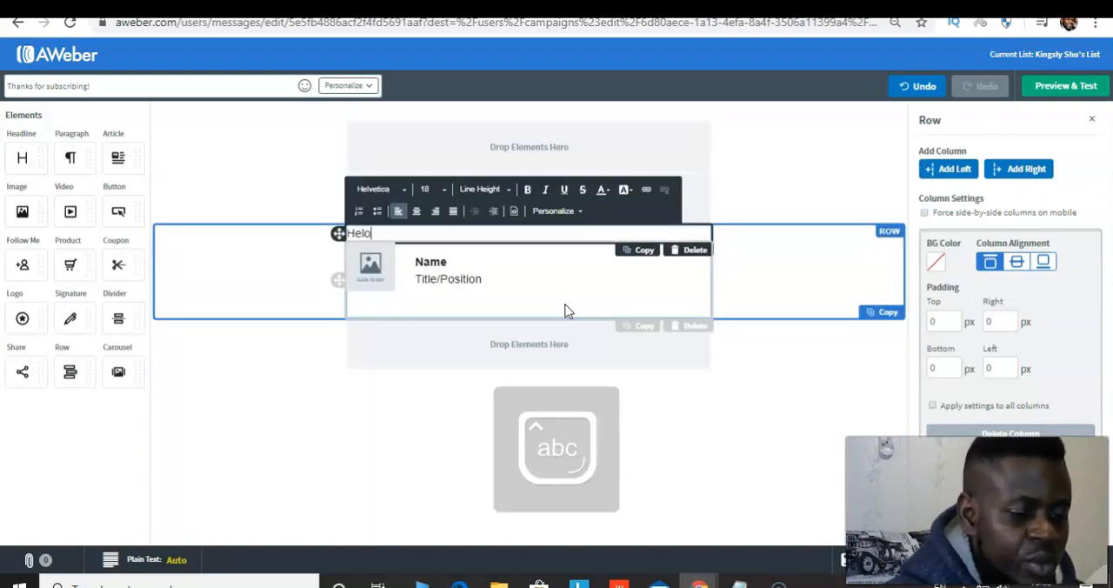
pyautogui.write('Hel')
pyautogui.hotkey('ctrl', 'z')
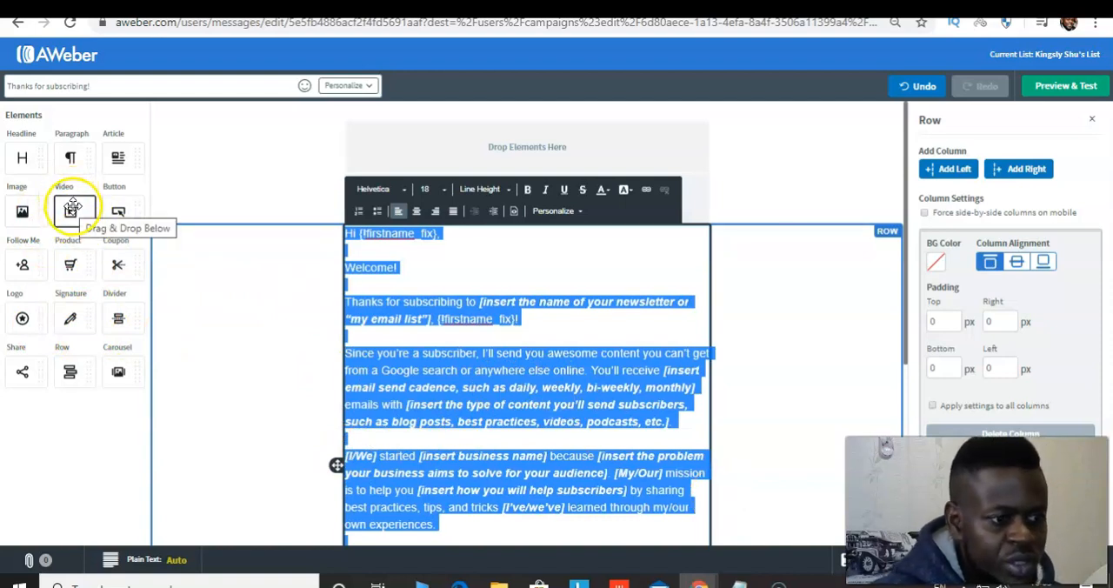
# Try adding a video element and a headline element above the message text, deleting each again
pyautogui.rightClick(388, 275)
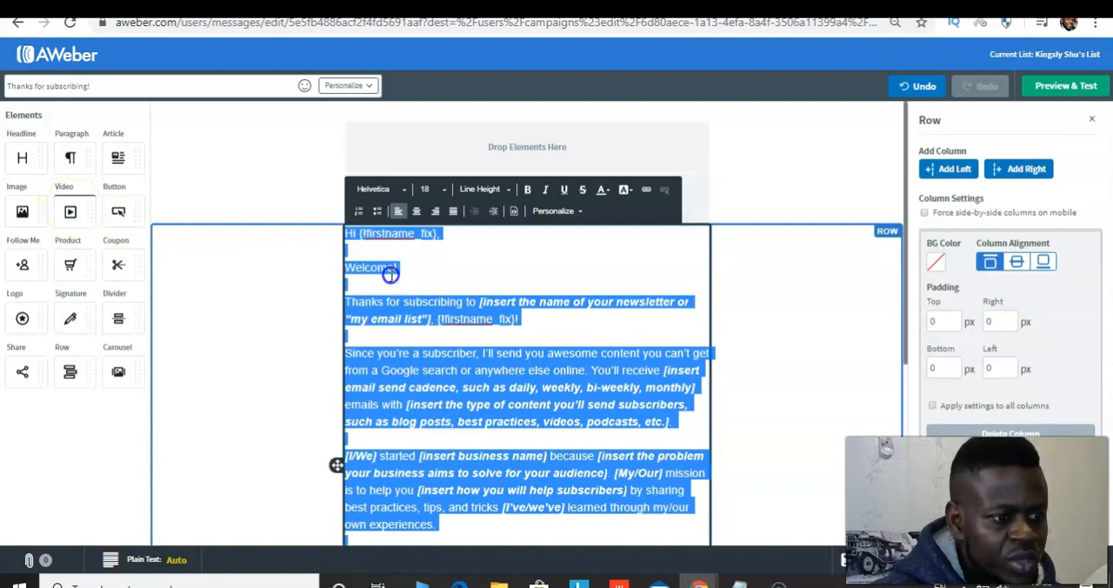
pyautogui.moveTo(390, 274); pyautogui.dragTo(389, 273)
pyautogui.click(390, 273)
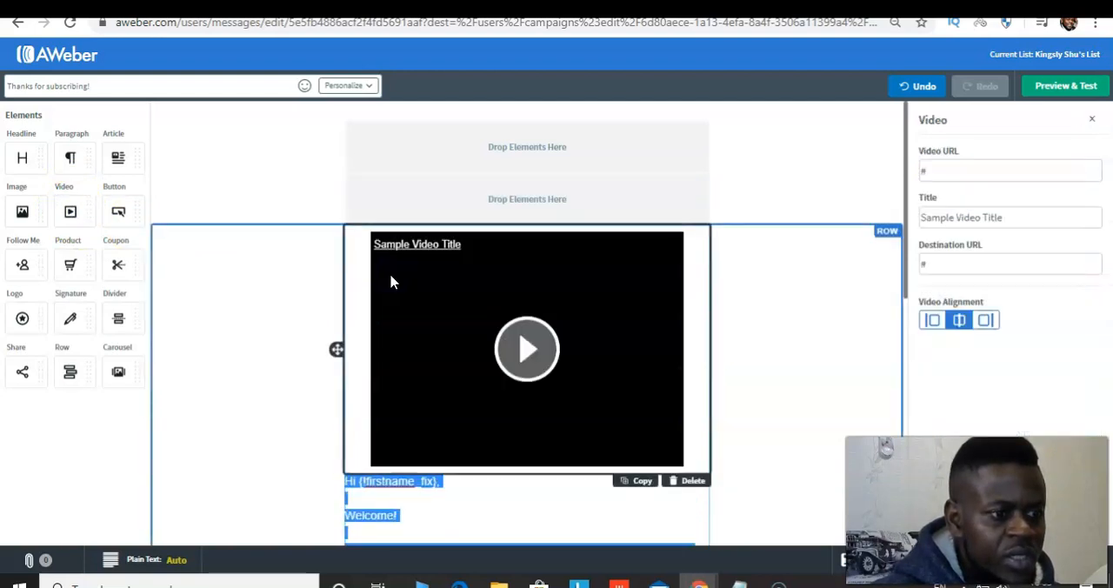
pyautogui.click(696, 484)
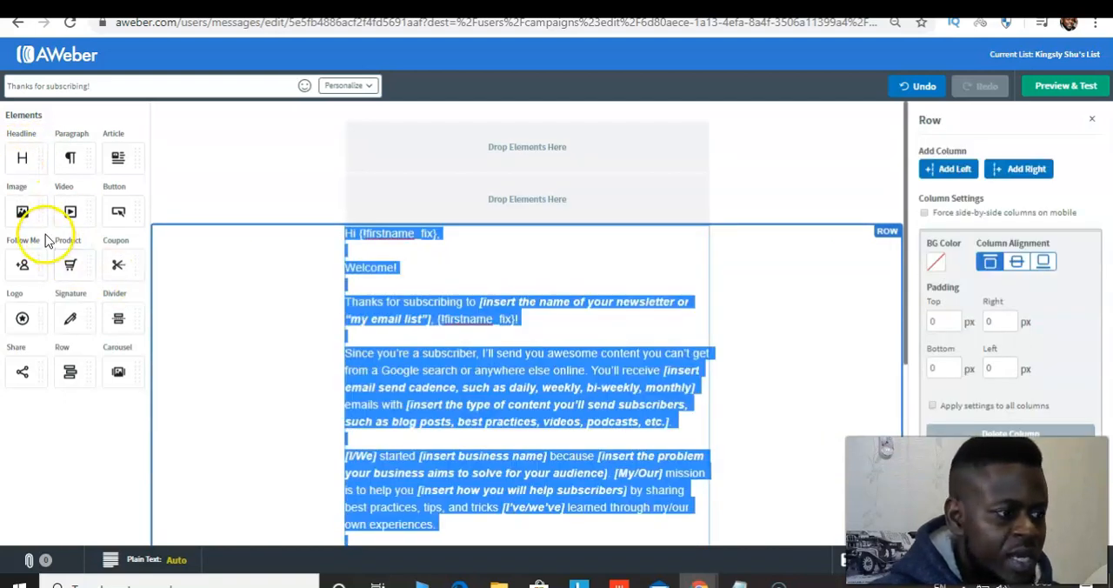
pyautogui.moveTo(21, 159); pyautogui.dragTo(374, 304)
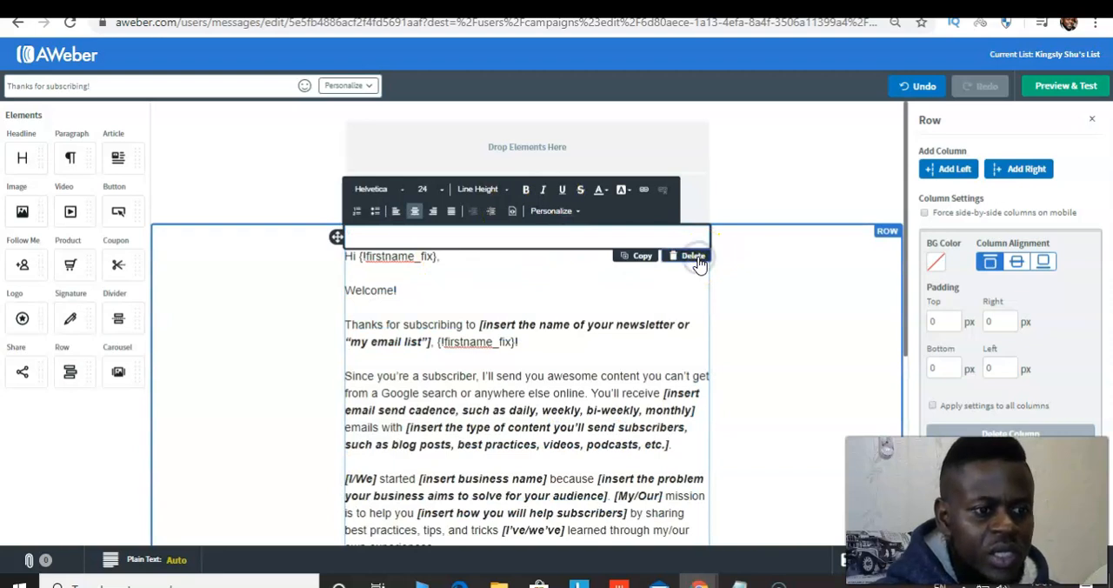
# Preview the whole thank-you message down to its signature and footer, and return to the editor
pyautogui.click(578, 369)
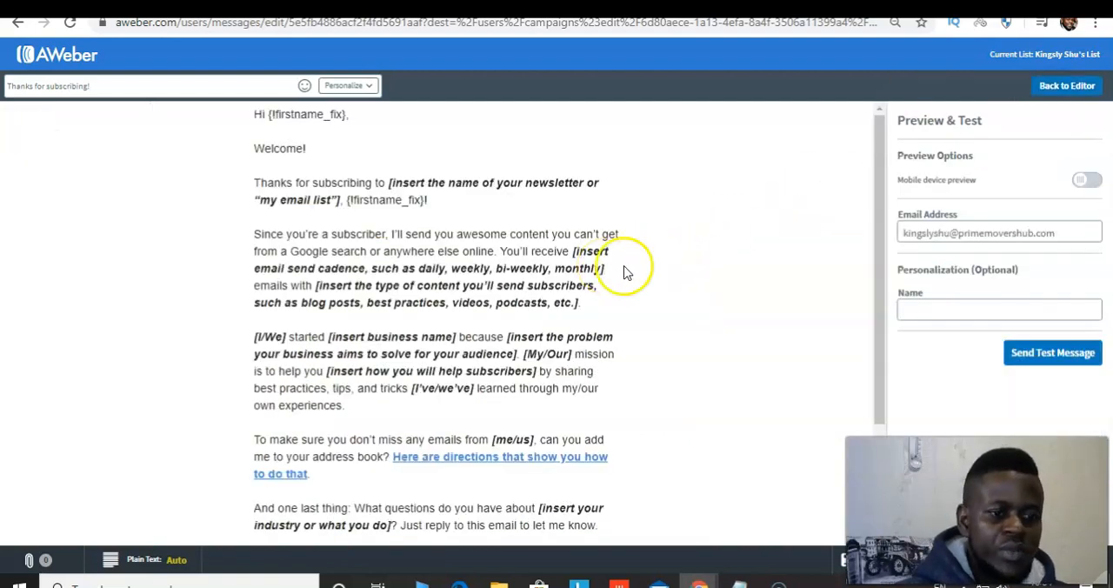
pyautogui.moveTo(878, 303); pyautogui.dragTo(833, 521)
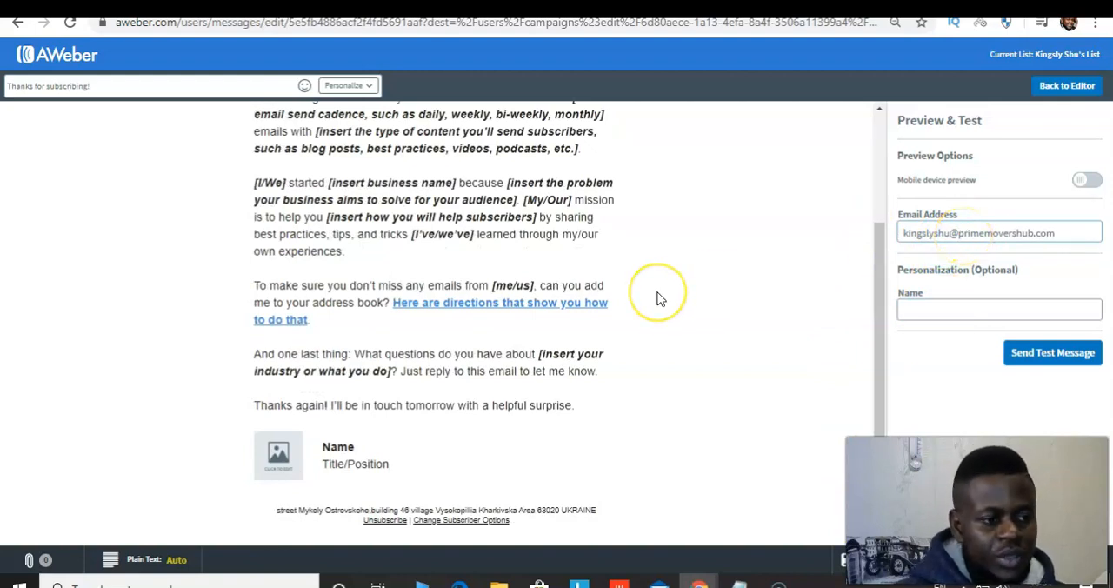
pyautogui.click(696, 327)
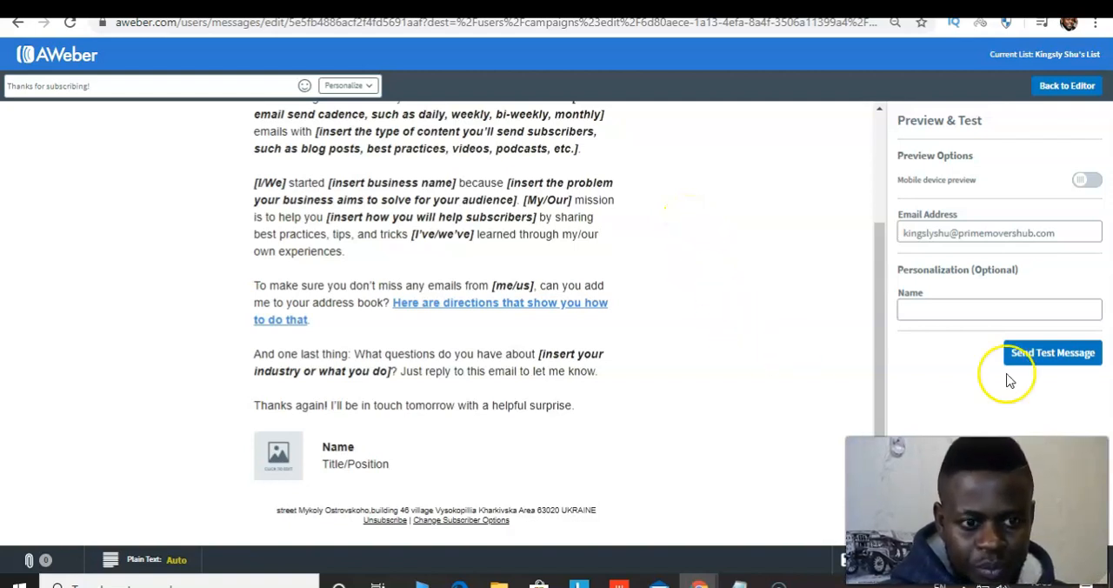
pyautogui.click(1066, 86)
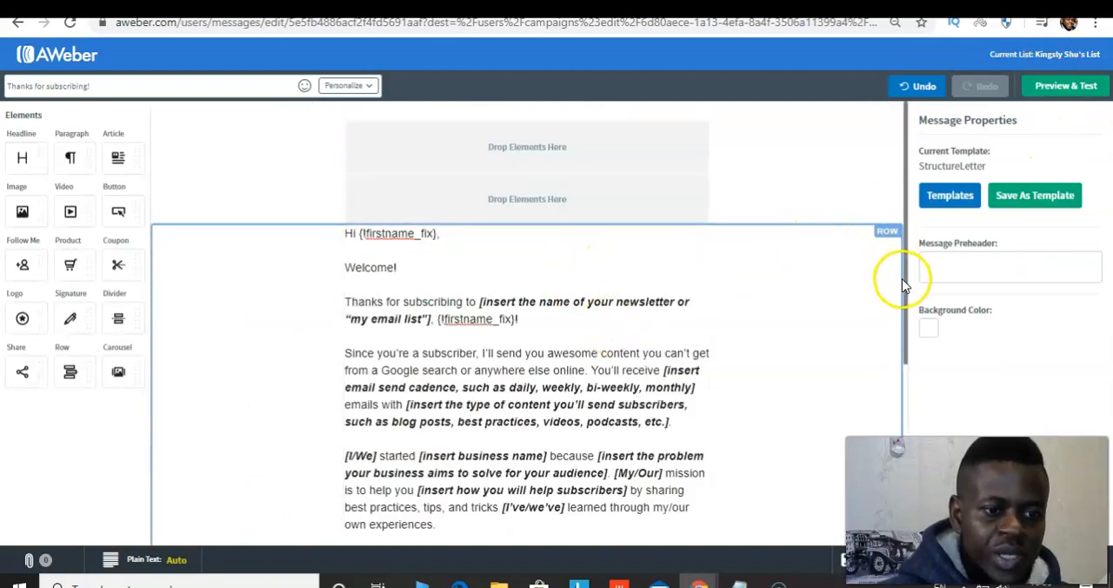
# Return to the campaign workflow and set the wait after the "Thanks for subscribing!" message to 3 days
pyautogui.moveTo(905, 281); pyautogui.dragTo(905, 464)
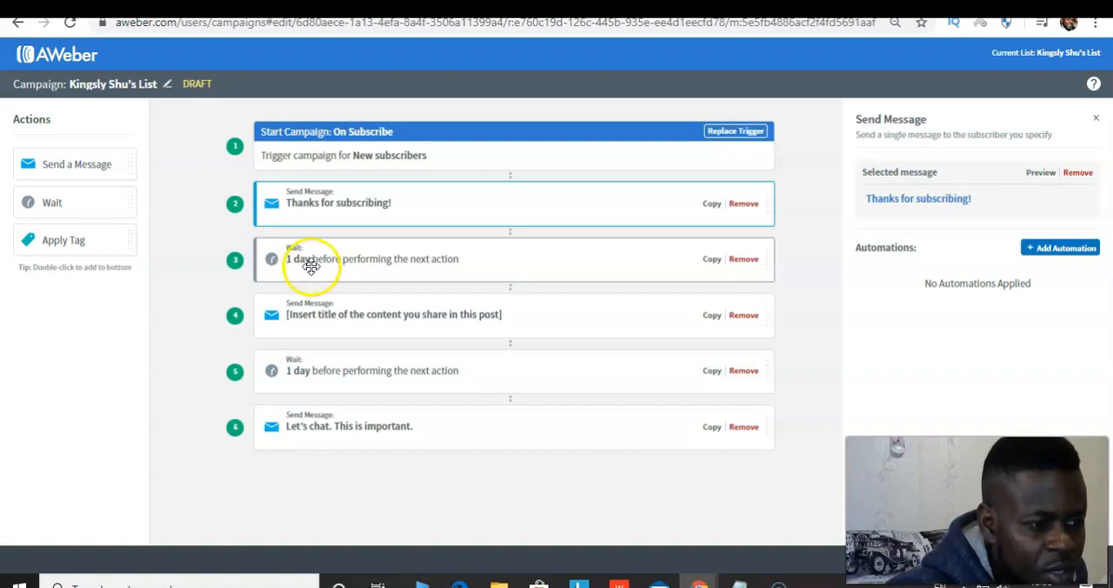
pyautogui.click(465, 268)
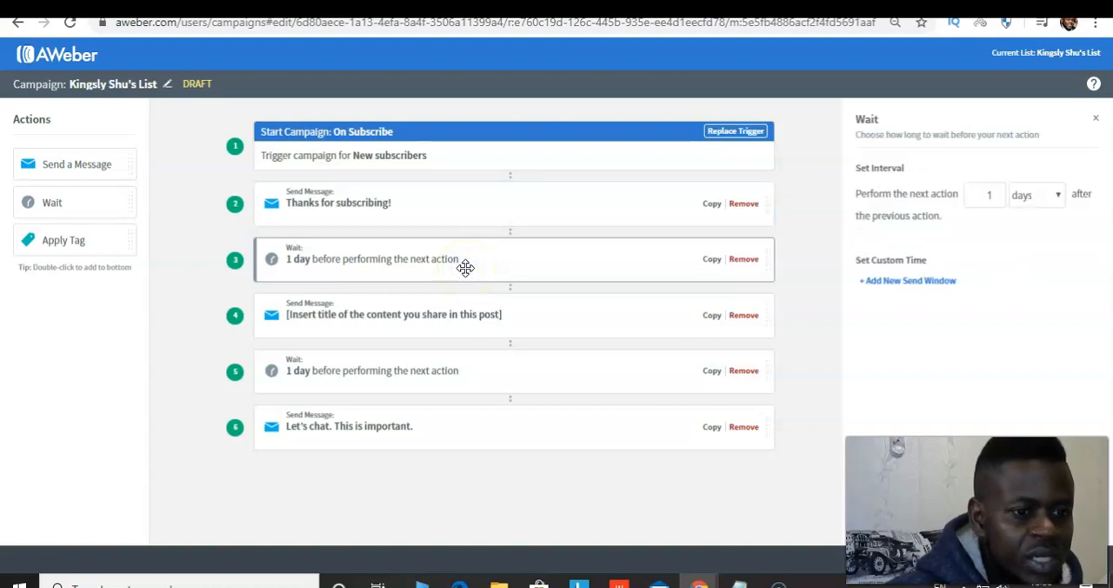
pyautogui.doubleClick(999, 202)
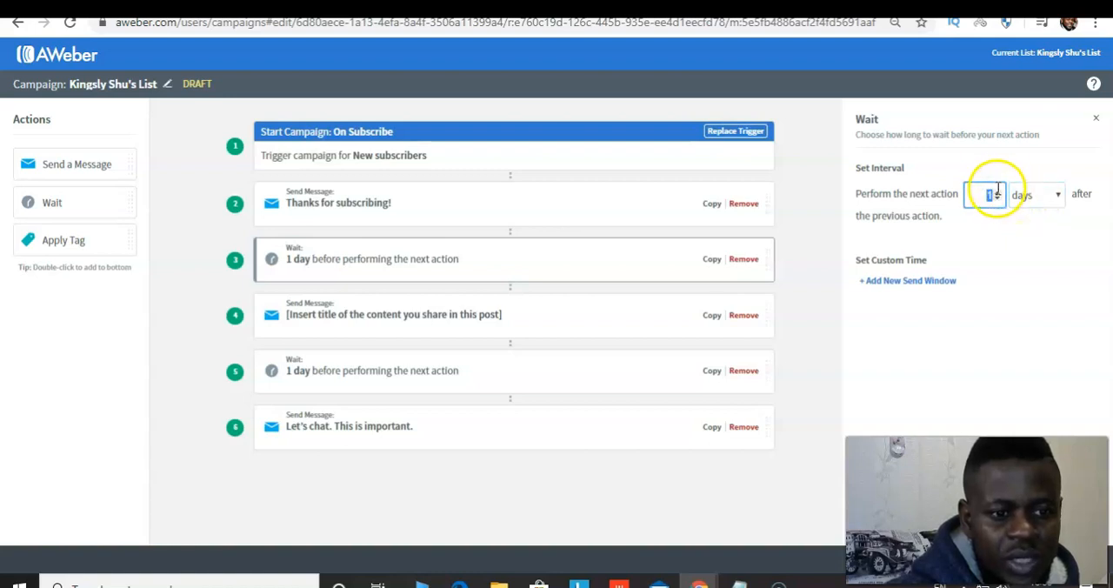
pyautogui.click(998, 192)
pyautogui.click(998, 192)
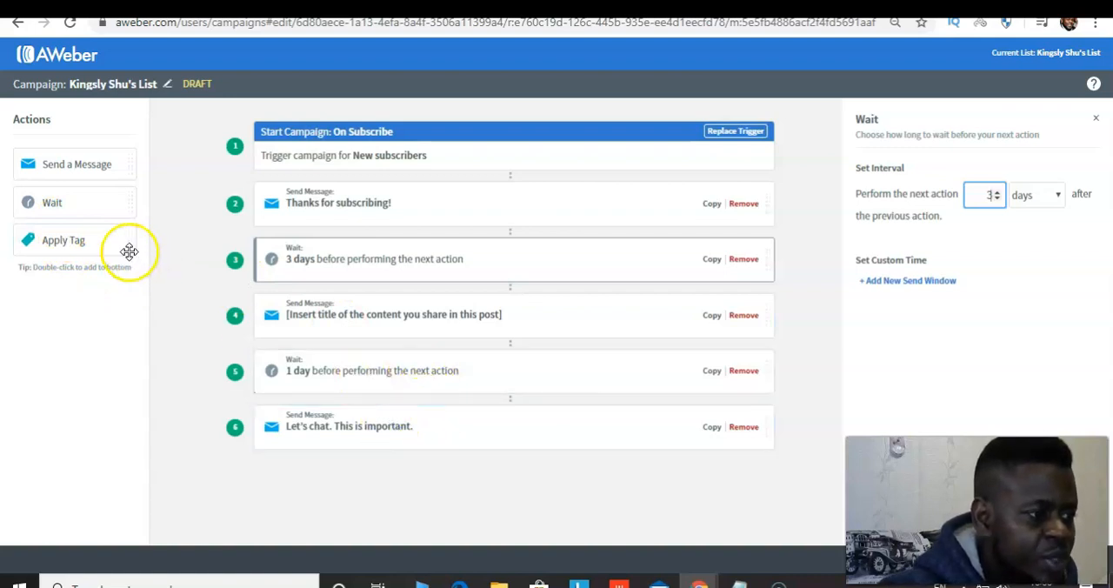
# Append a 1-day Wait action followed by an empty Send a Message action at the end of the campaign
pyautogui.moveTo(69, 208); pyautogui.dragTo(311, 406)
pyautogui.moveTo(325, 441); pyautogui.dragTo(335, 499)
pyautogui.click(334, 499)
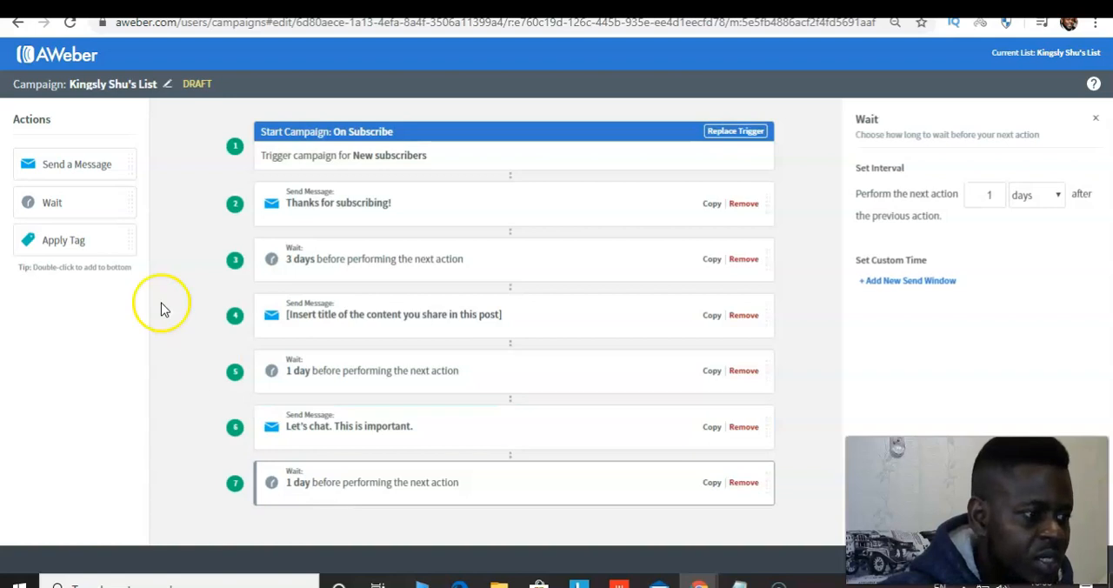
pyautogui.moveTo(61, 170); pyautogui.dragTo(330, 519)
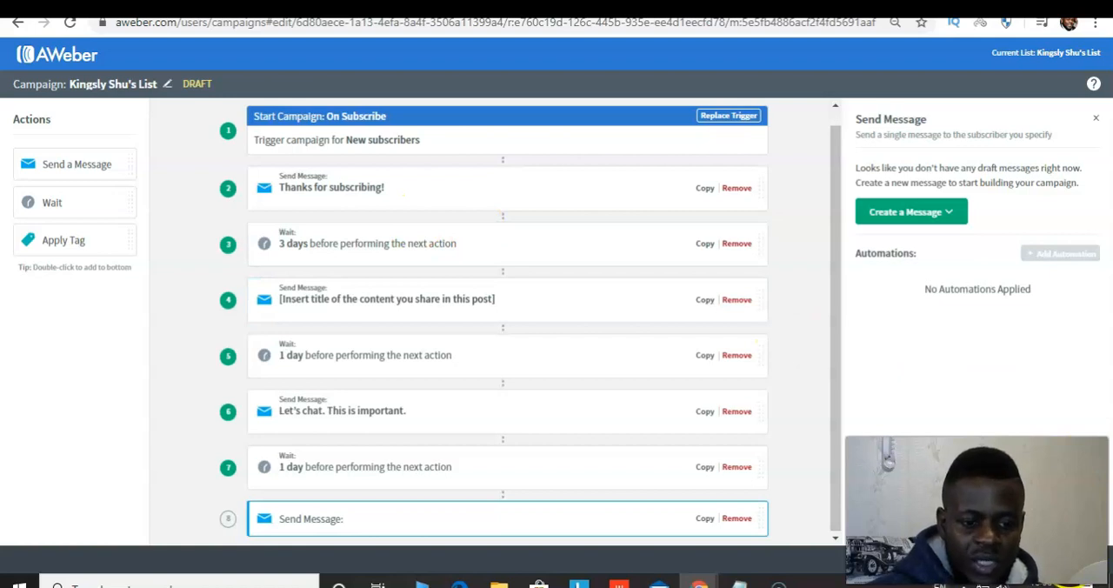
# Leave the campaign editor and reopen the draft campaign from the Campaigns list
pyautogui.click(649, 219)
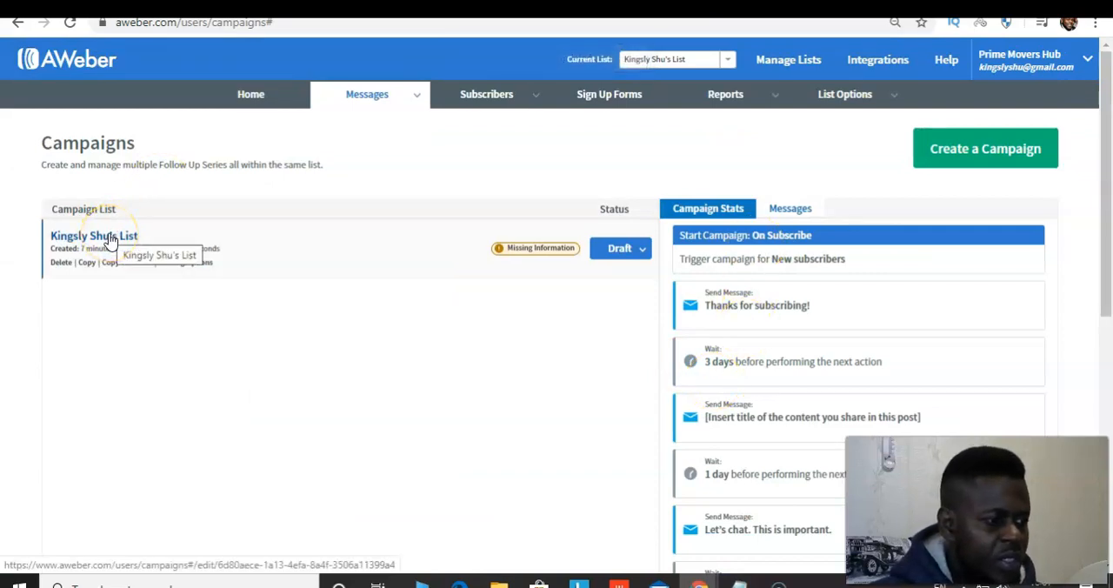
pyautogui.click(110, 239)
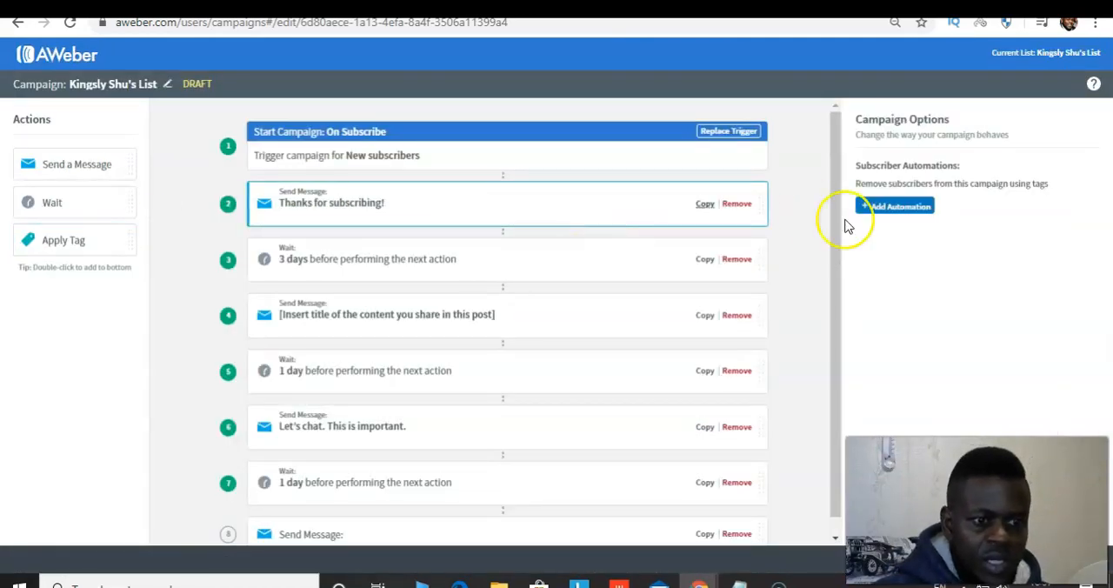
# Open the "Thanks for subscribing!" message from the campaign for editing and replace its subject line with "Welcome"
pyautogui.click(330, 198)
pyautogui.click(907, 201)
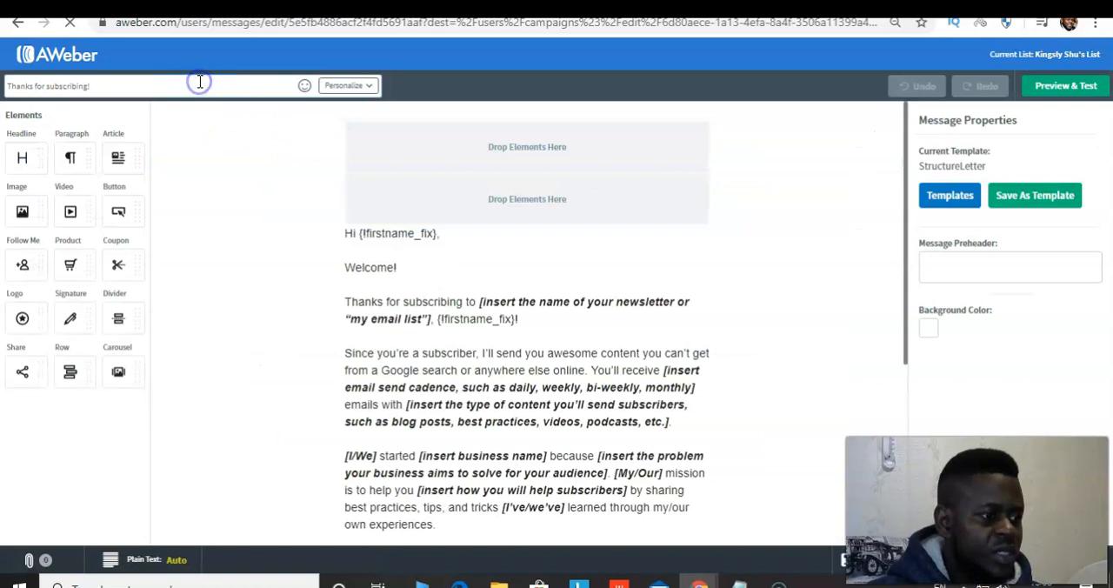
pyautogui.tripleClick(193, 84)
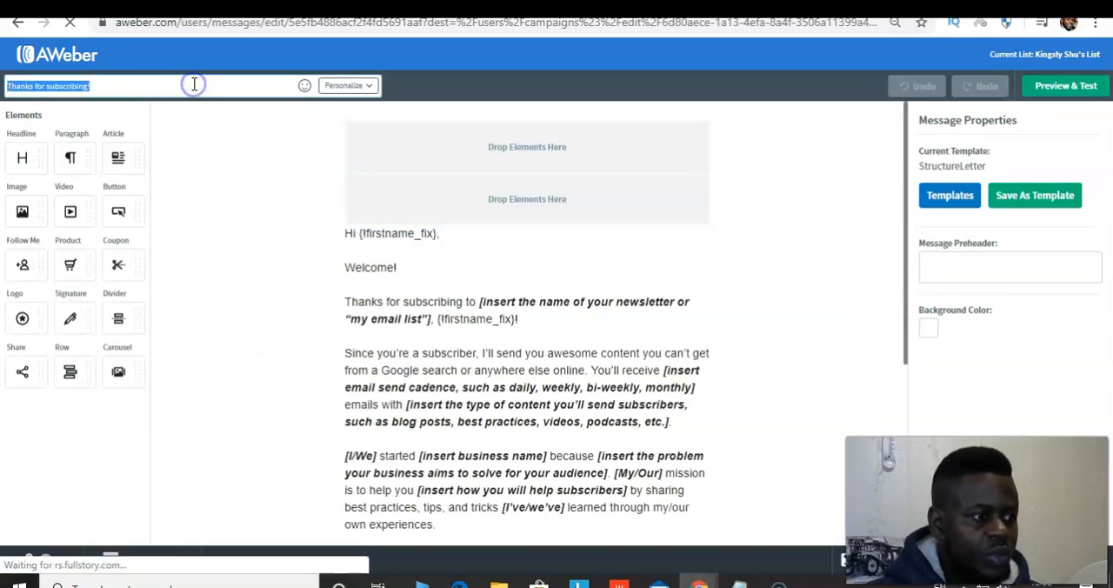
pyautogui.click(193, 84)
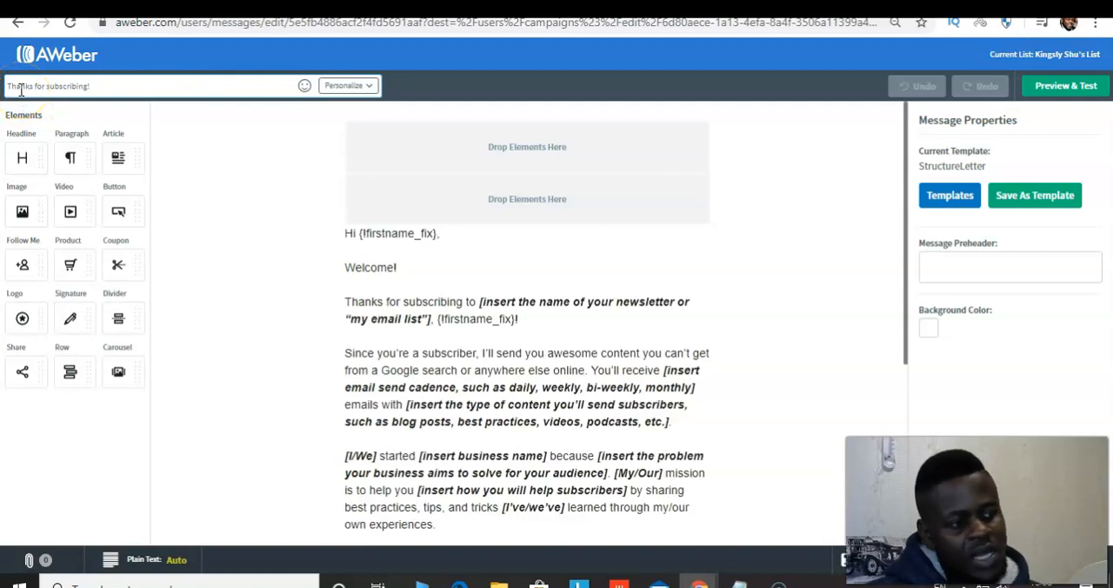
pyautogui.click(115, 93)
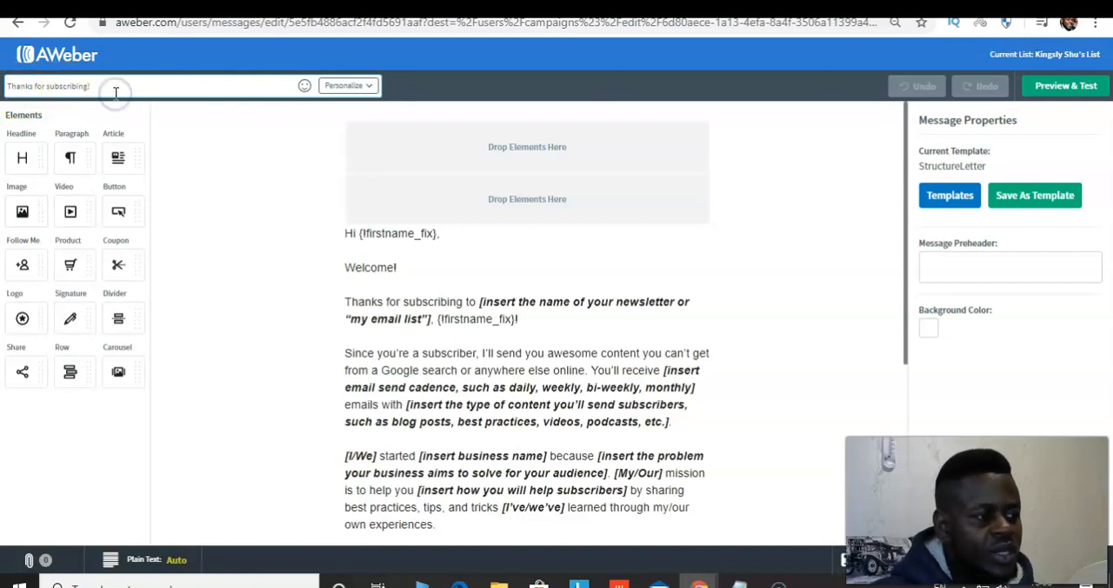
pyautogui.click(111, 85)
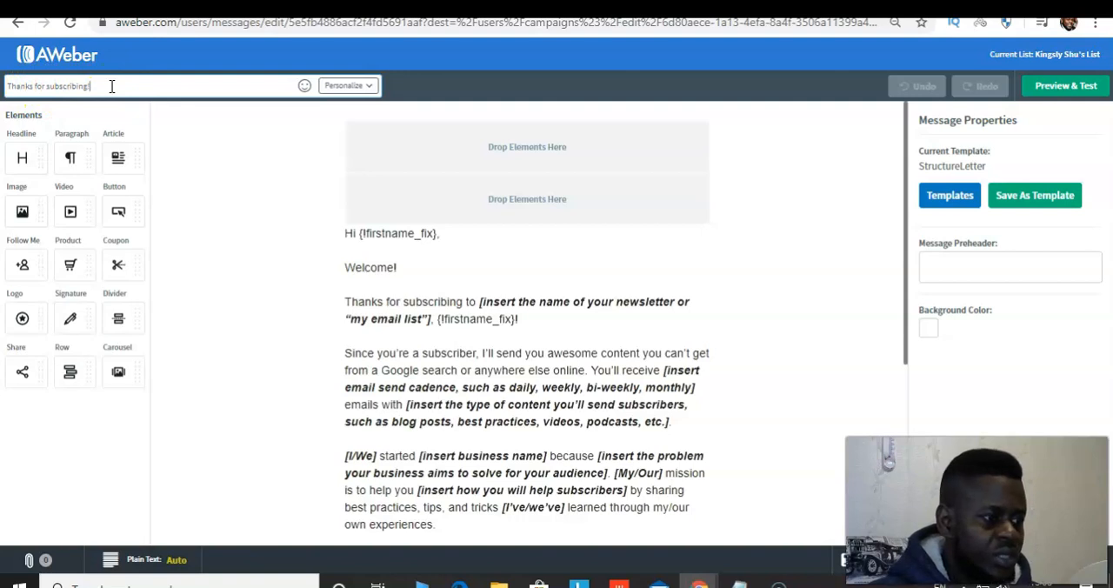
pyautogui.hotkey('ctrl', 'a')
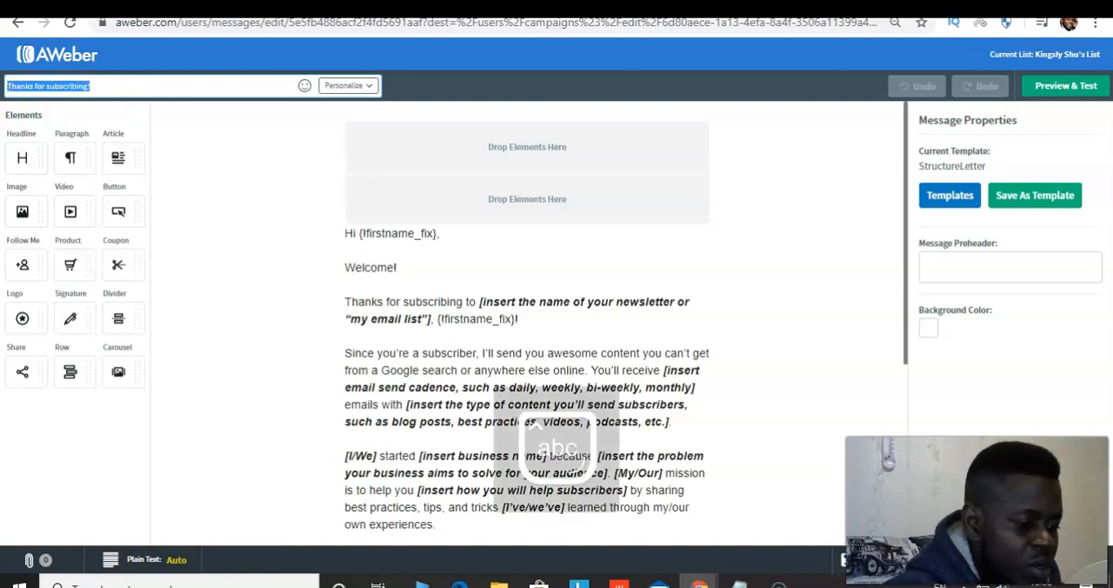
pyautogui.write('Welcome')
pyautogui.click(54, 87)
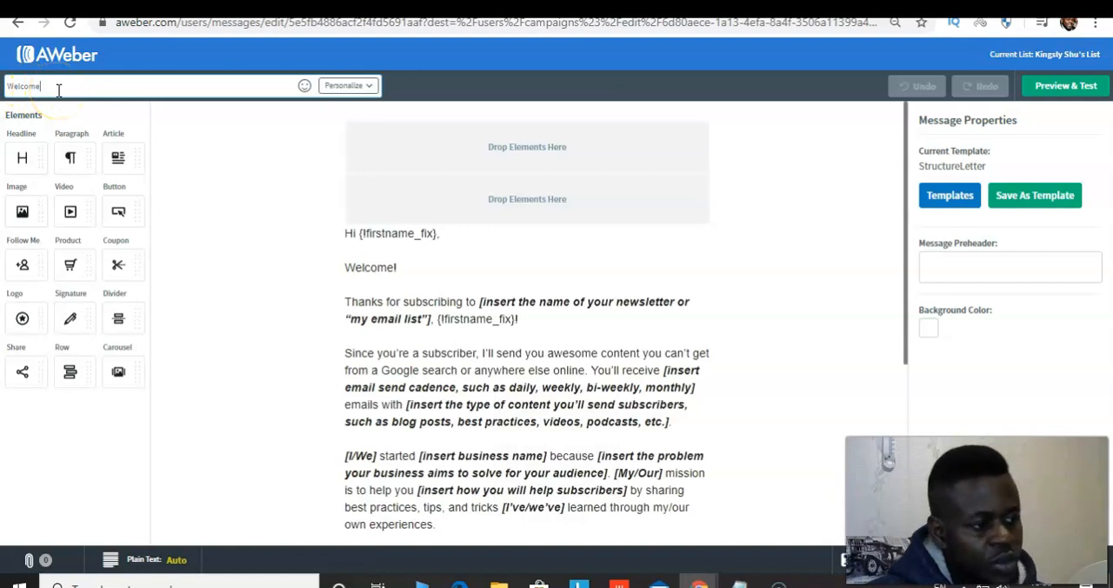
# Append the first frequently used smiley emoji to the end of the "Welcome" subject line
pyautogui.click(305, 94)
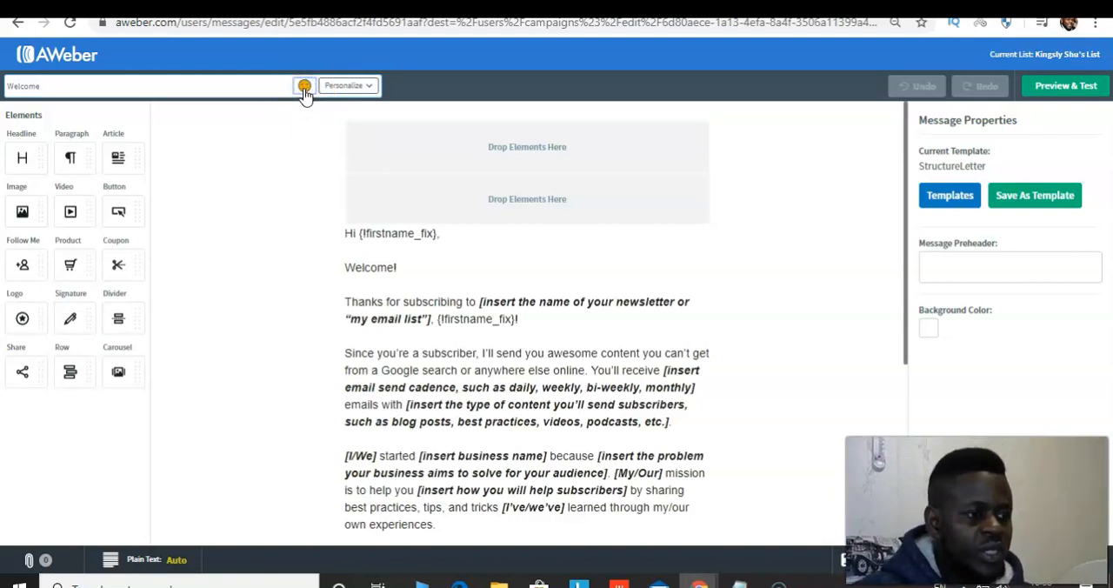
pyautogui.click(305, 86)
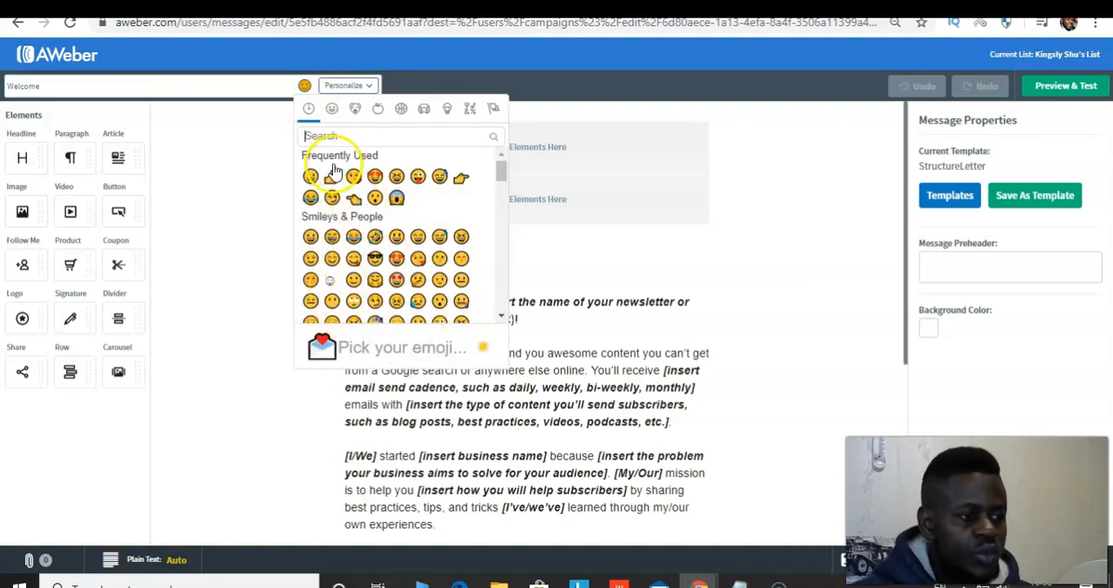
pyautogui.click(311, 177)
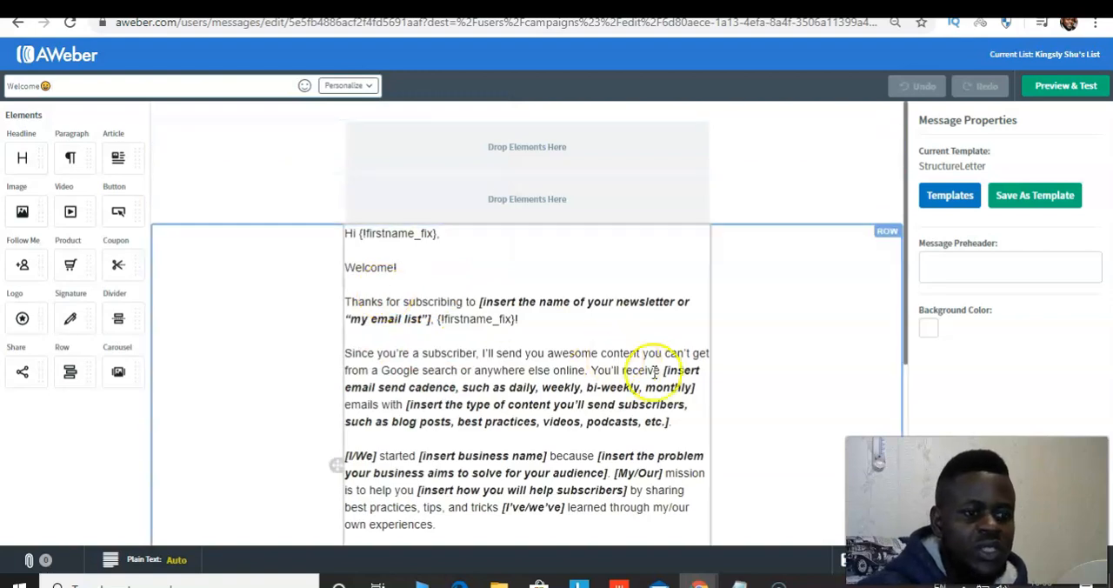
# Preview the welcome message, save it, and exit the campaign to the Campaigns list despite the incomplete action
pyautogui.click(1058, 91)
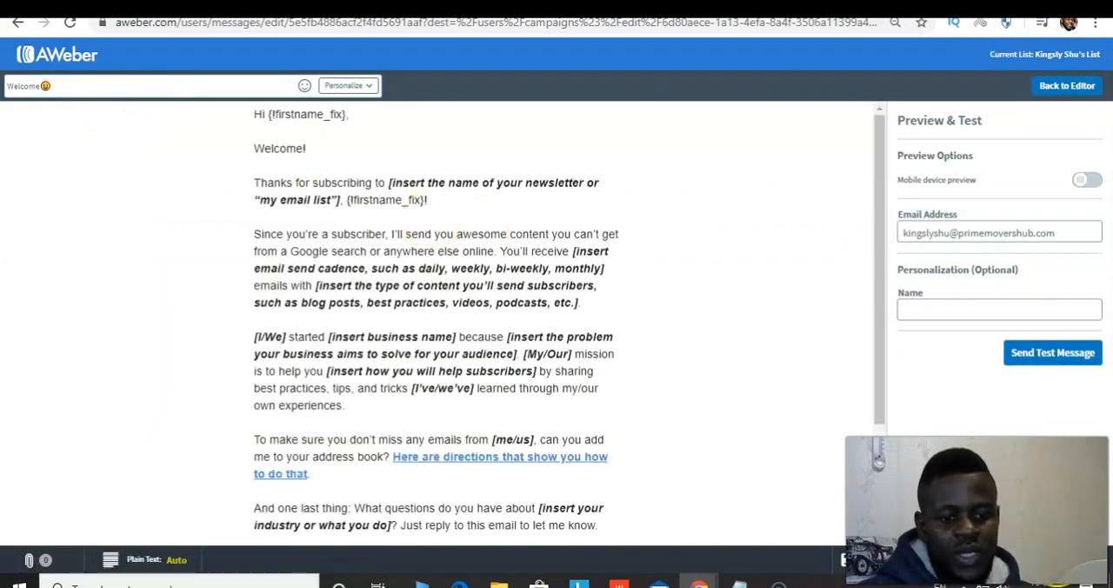
pyautogui.click(1059, 563)
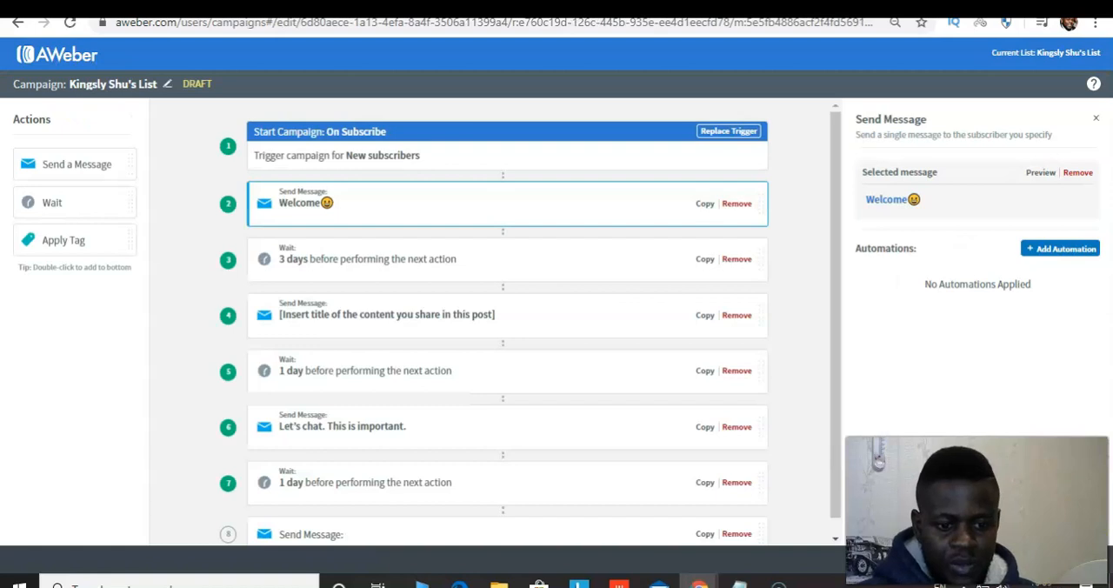
pyautogui.click(1058, 562)
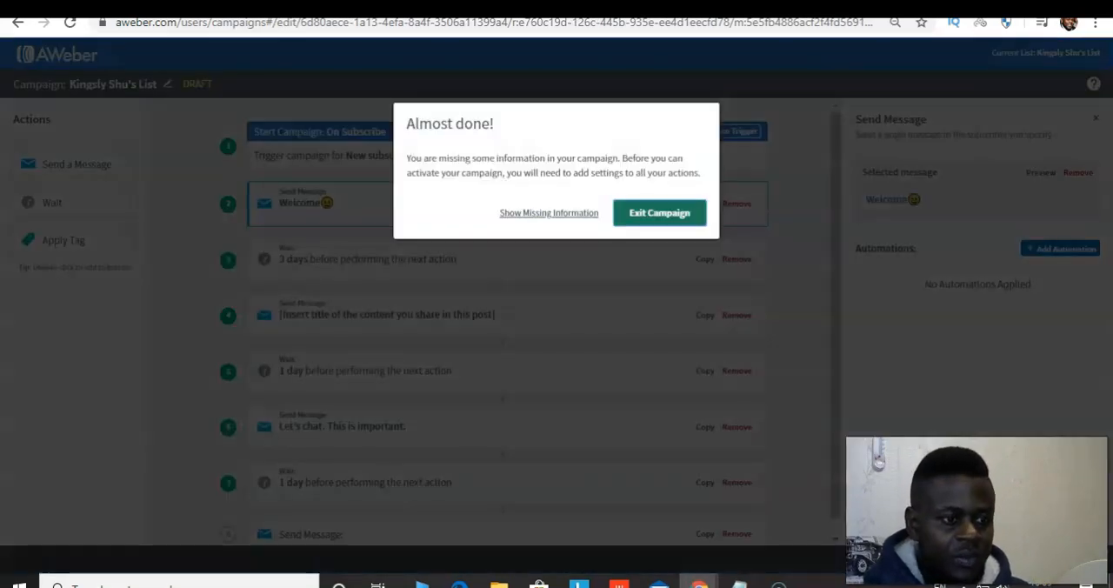
pyautogui.click(658, 215)
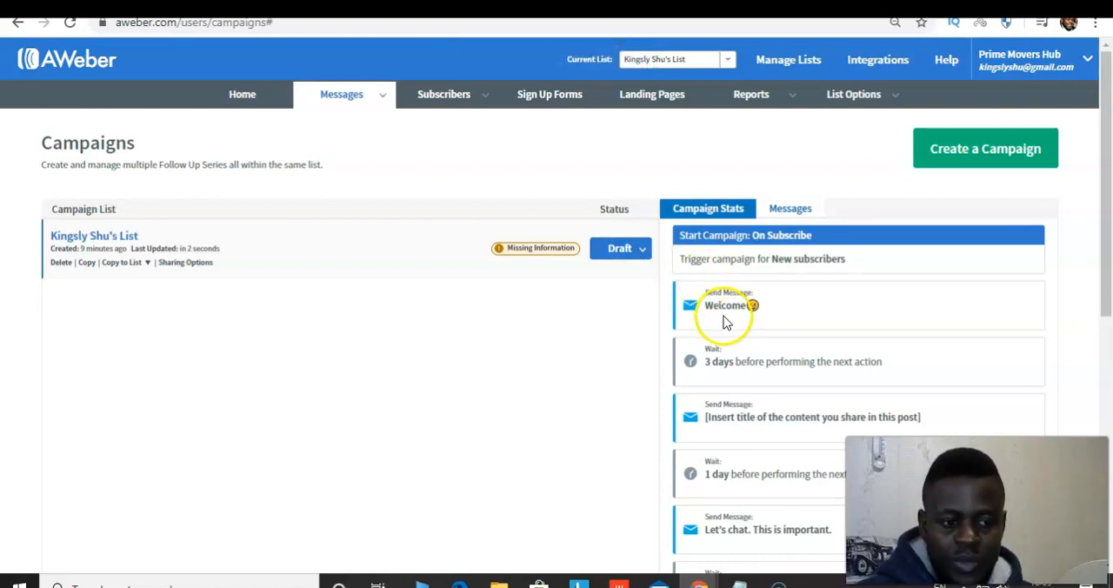
# Try to activate the draft campaign from its status options in the Campaigns list
pyautogui.click(634, 251)
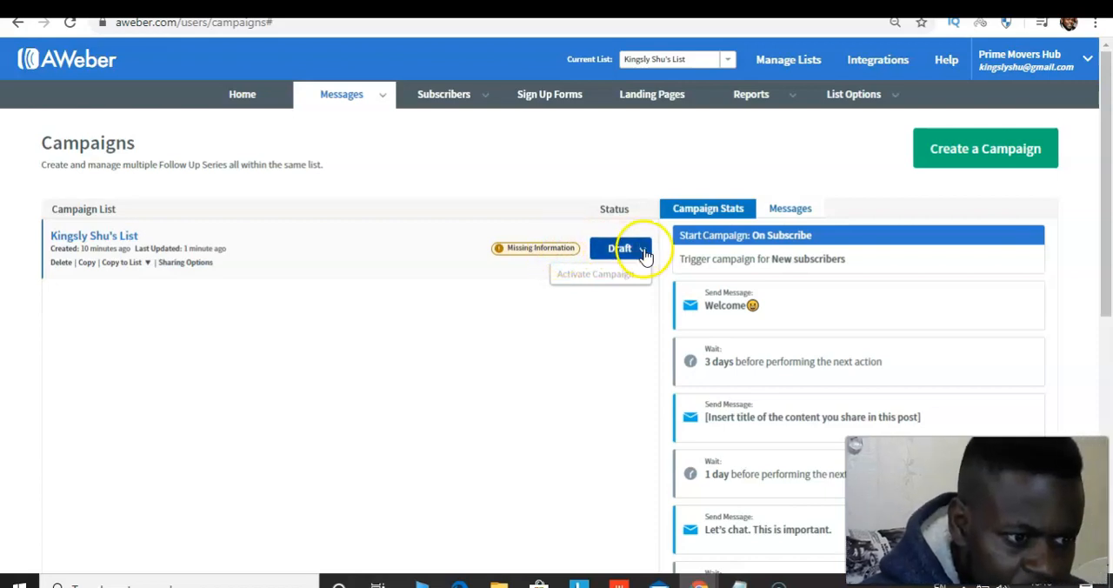
pyautogui.click(643, 251)
pyautogui.click(644, 253)
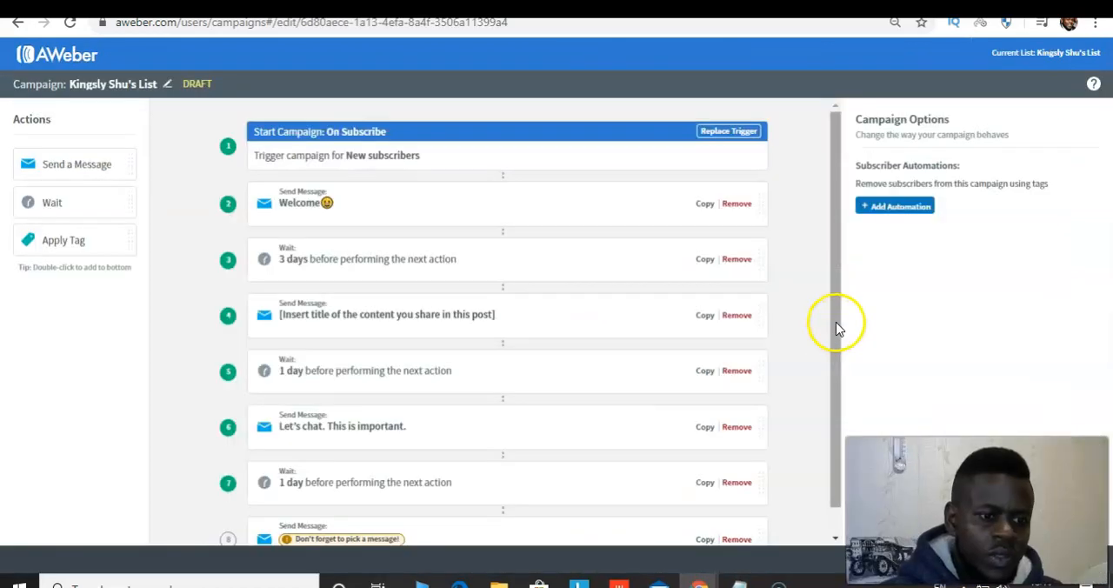
# Reopen the draft campaign to remove its empty final Send Message action, and activate the campaign from the Campaigns list
pyautogui.moveTo(838, 327); pyautogui.dragTo(827, 415)
pyautogui.click(384, 512)
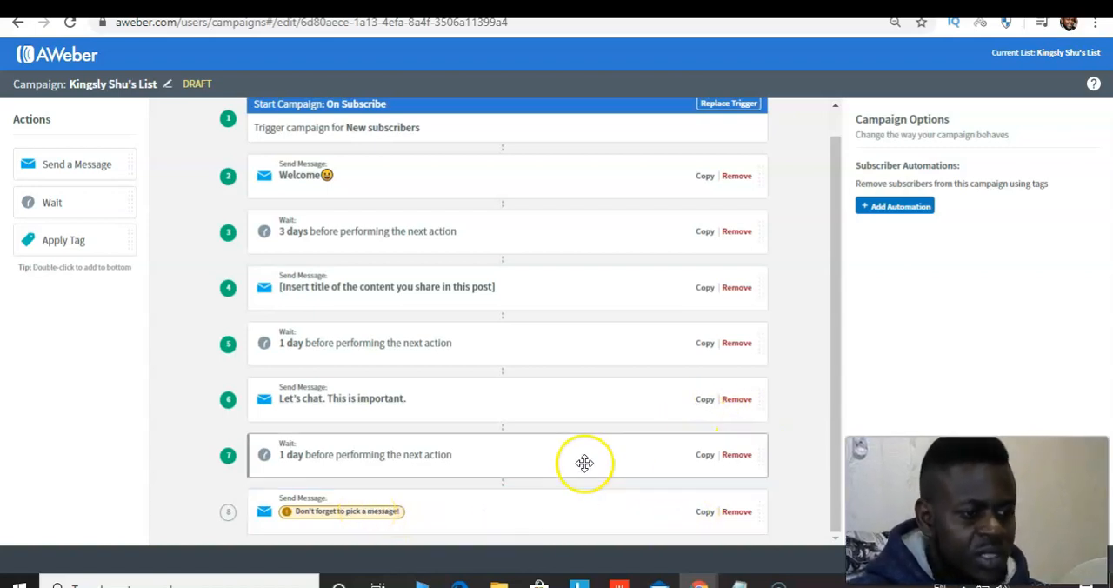
pyautogui.click(737, 513)
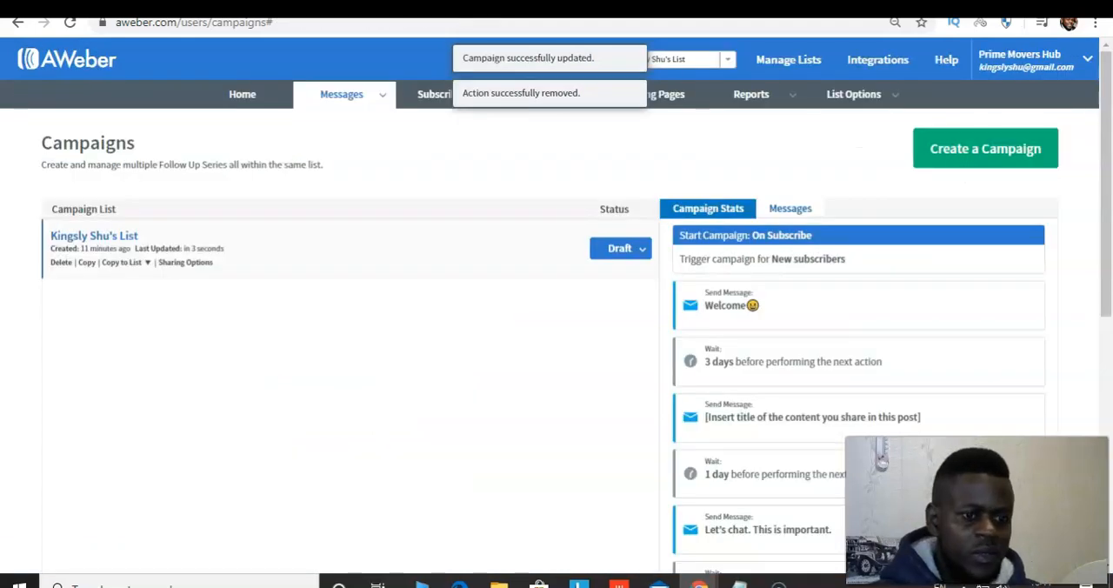
pyautogui.click(617, 249)
pyautogui.click(596, 275)
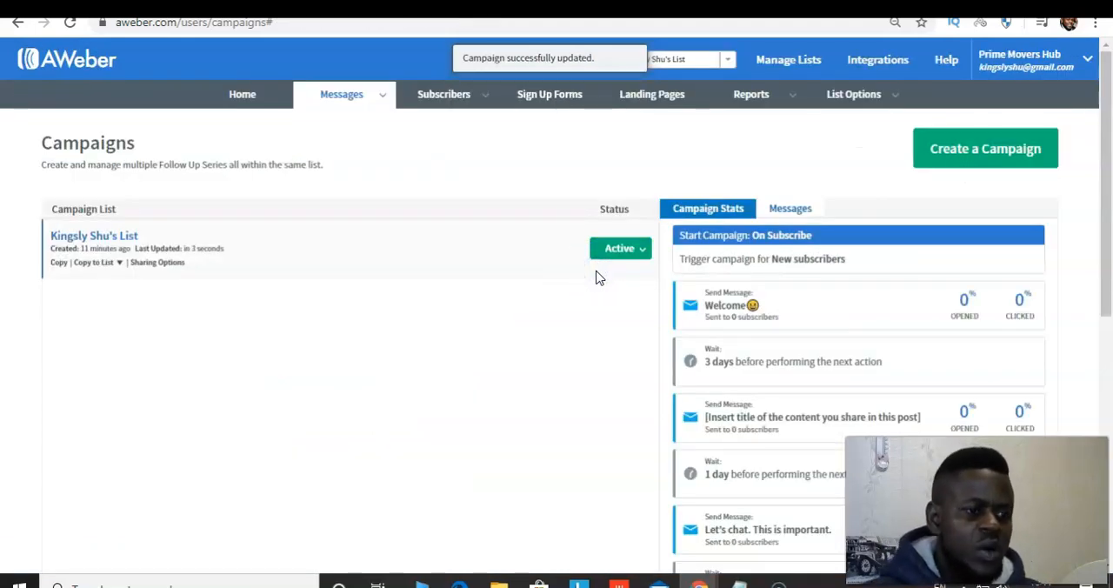